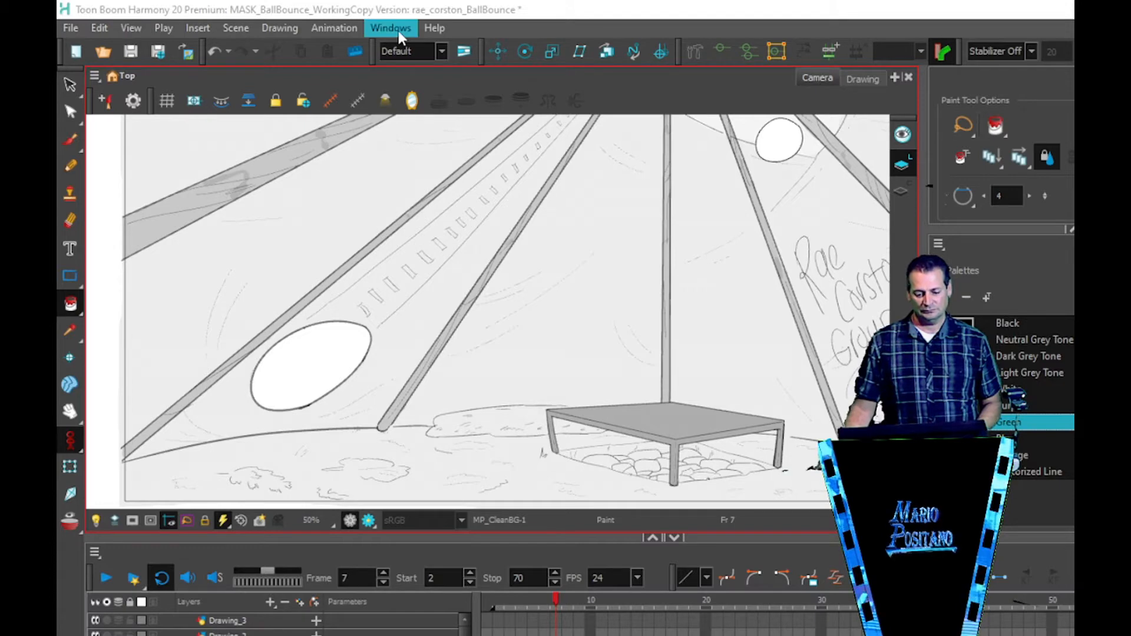
Open a floating Node View window, enlarge it and place it over the Camera view with its nodes readable
left_click(398, 30)
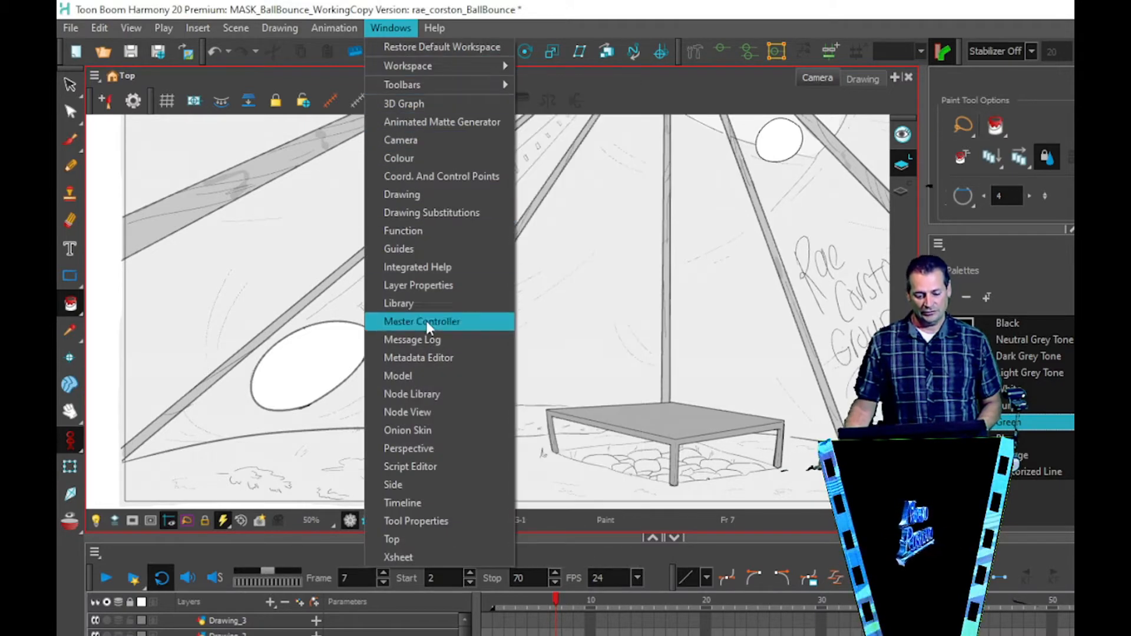
left_click(429, 405)
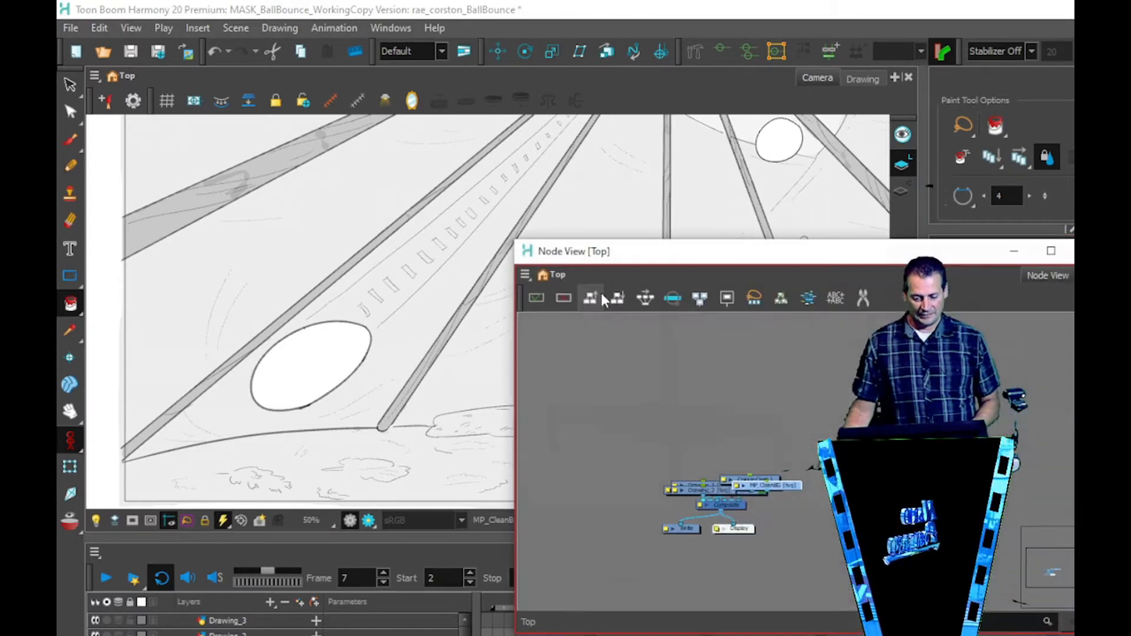
left_click_drag(782, 260, 512, 189)
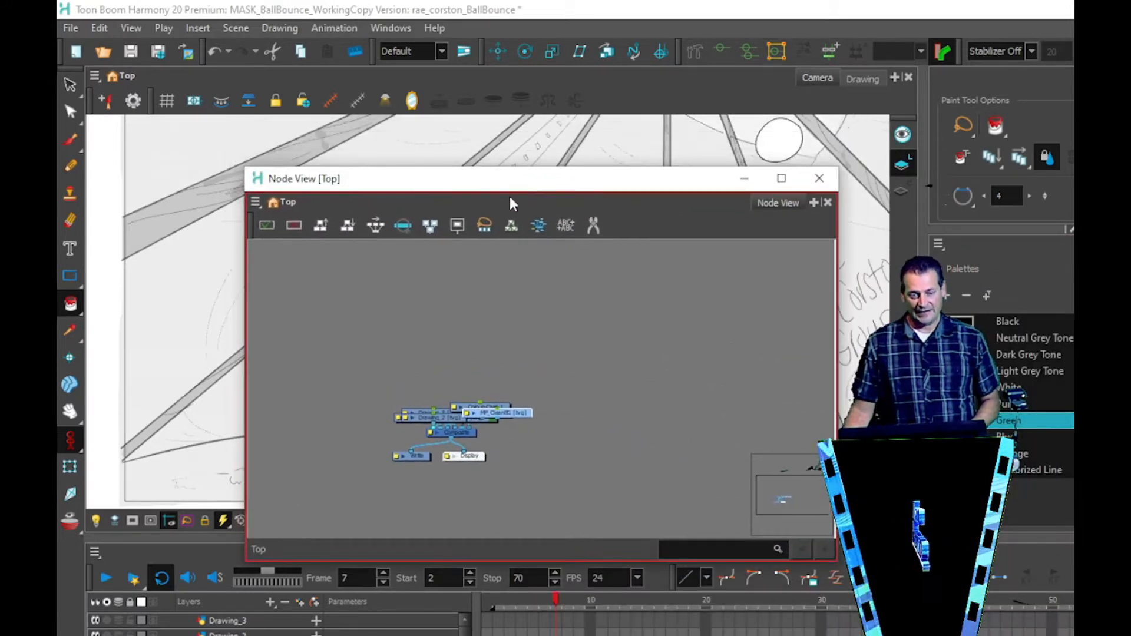
scroll(445, 457, "up", 4)
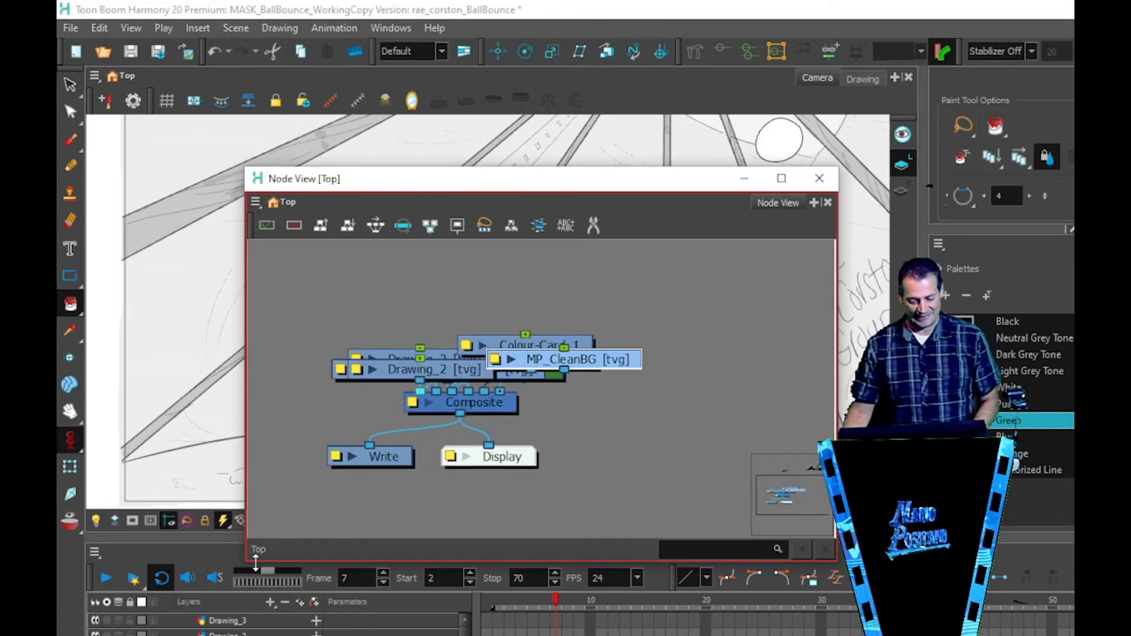
left_click_drag(251, 564, 57, 635)
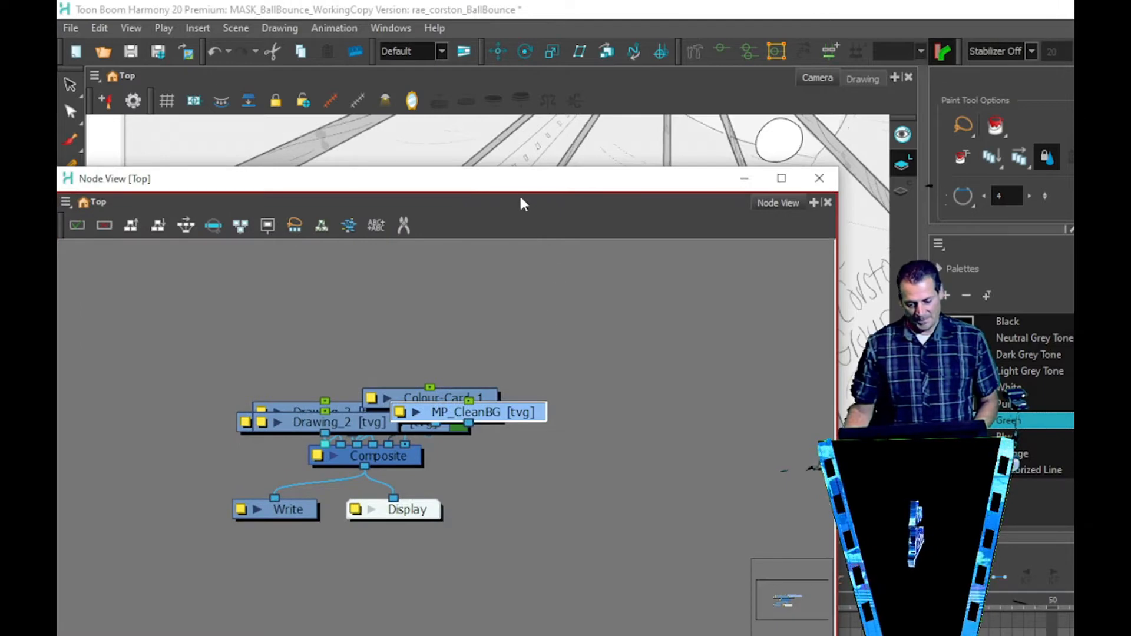
left_click_drag(522, 177, 653, 143)
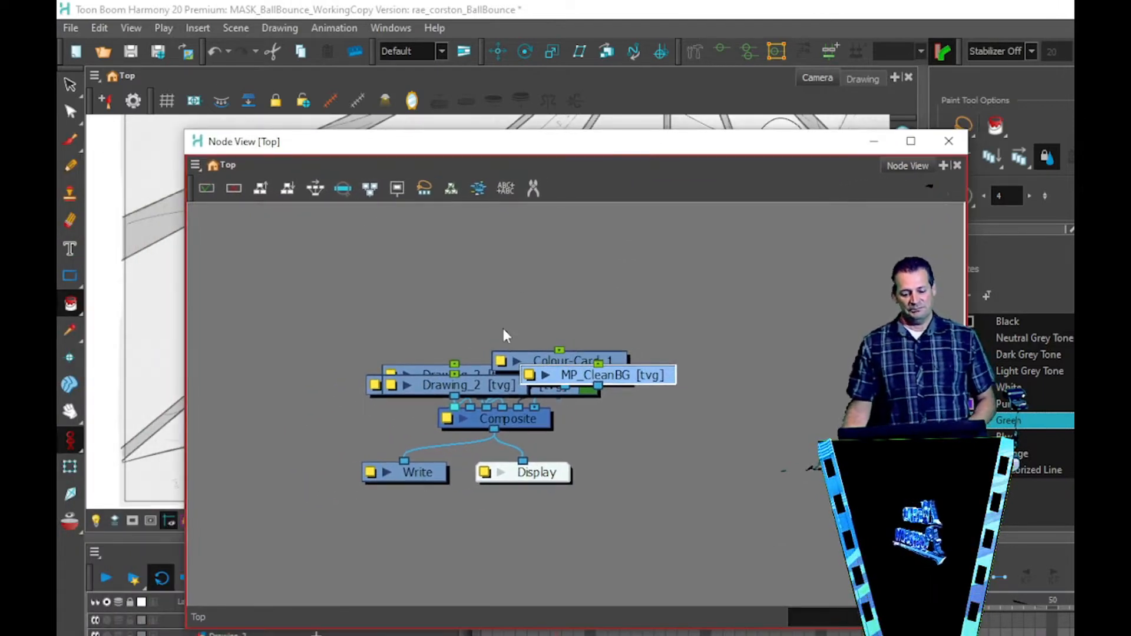
Pull the MP_CleanBG, Colour-Card_1 and Drawing_2 nodes out of the overlapping node cluster
left_click_drag(626, 377, 770, 324)
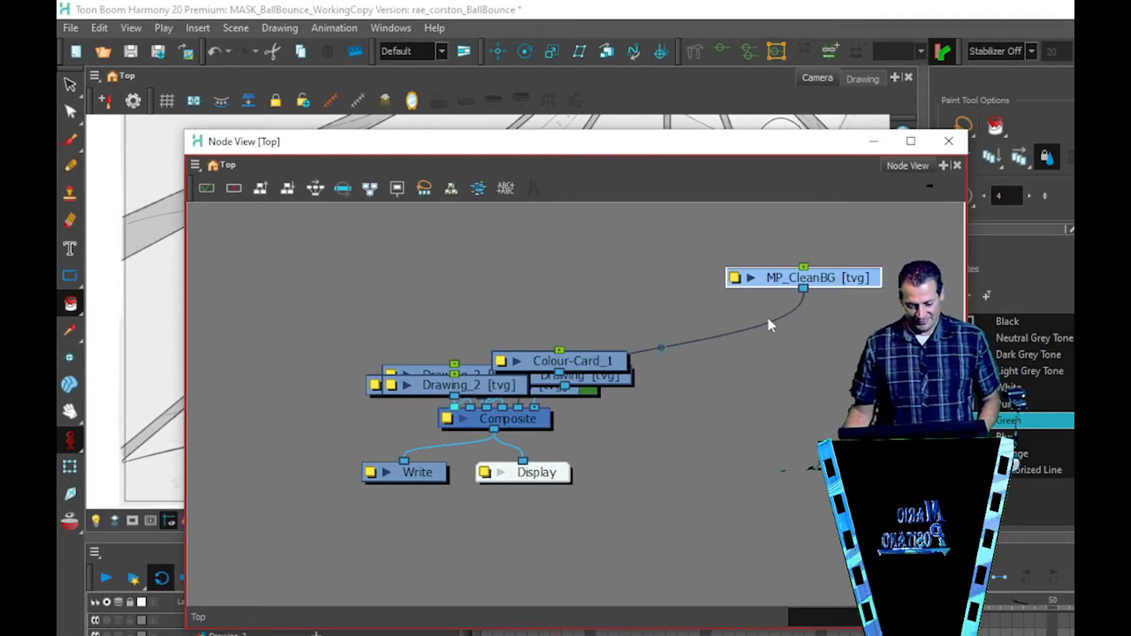
left_click_drag(606, 363, 598, 319)
left_click_drag(504, 384, 447, 285)
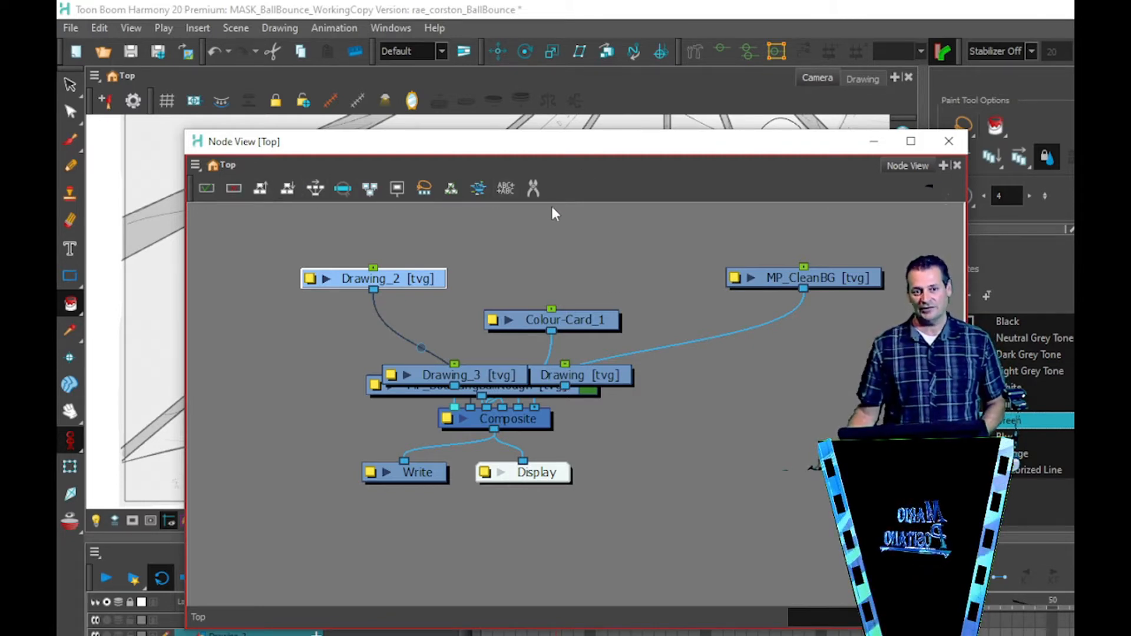
left_click(400, 33)
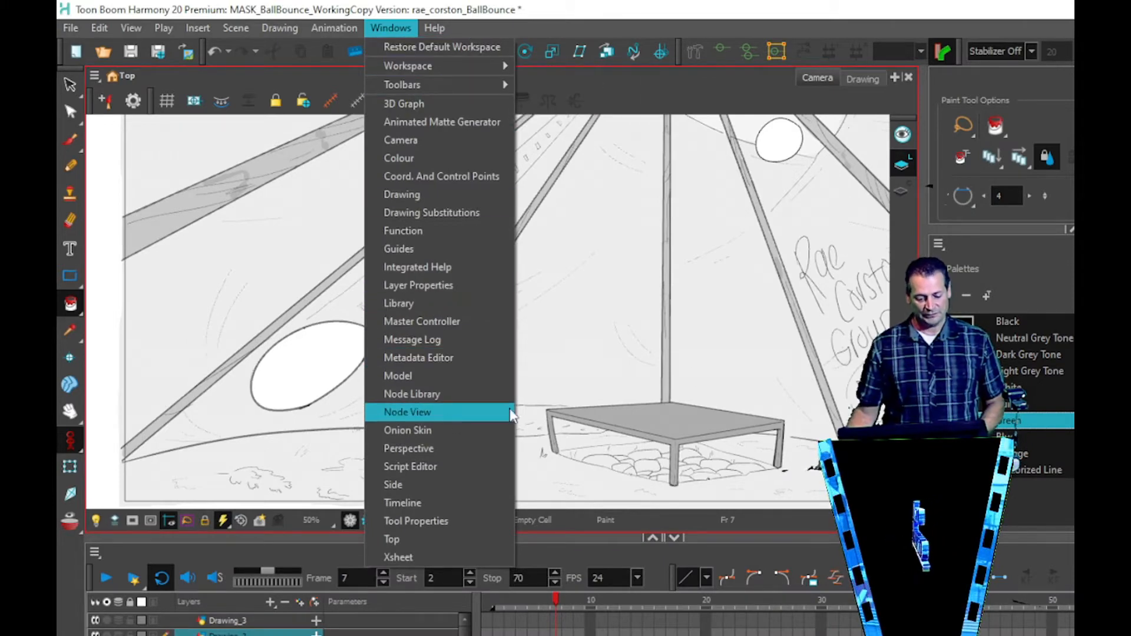
key("alt+Tab")
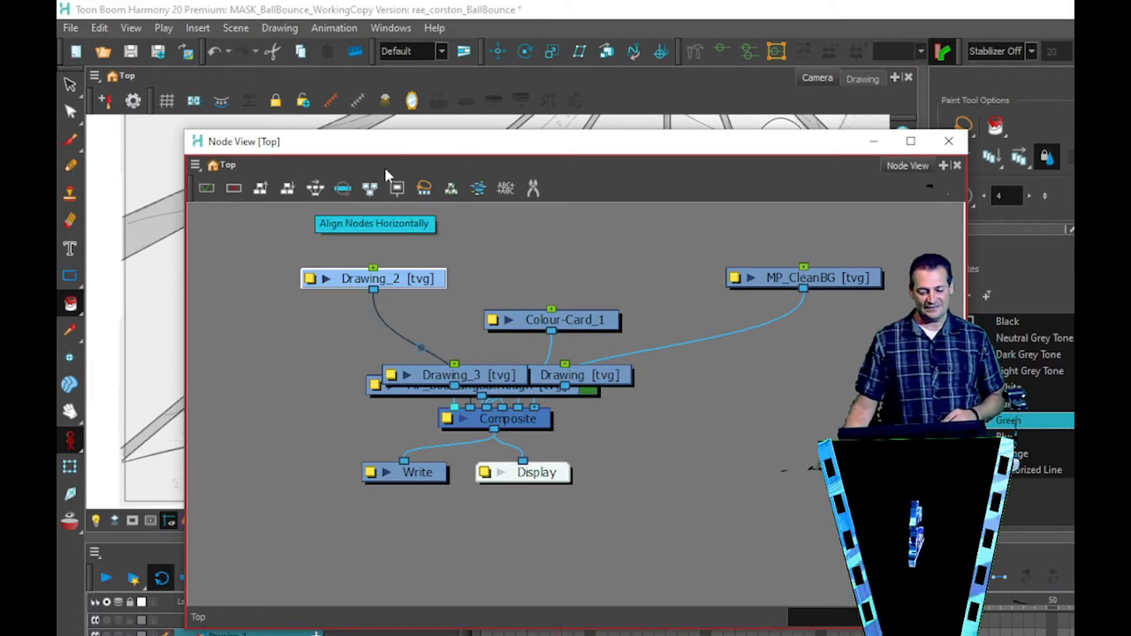
left_click_drag(409, 148, 360, 118)
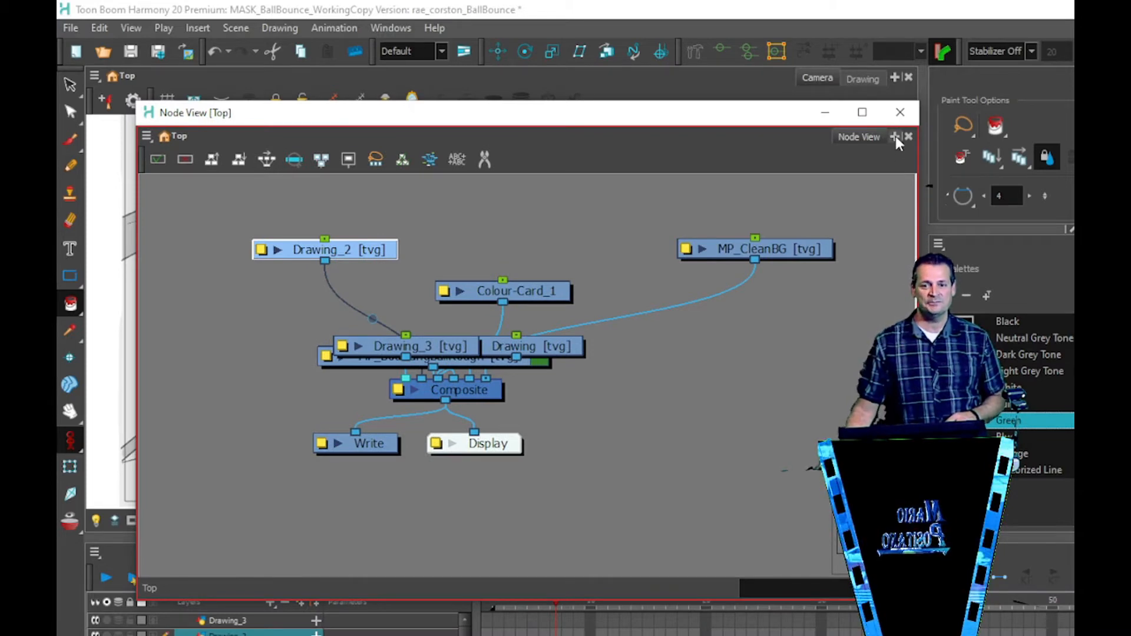
left_click(895, 136)
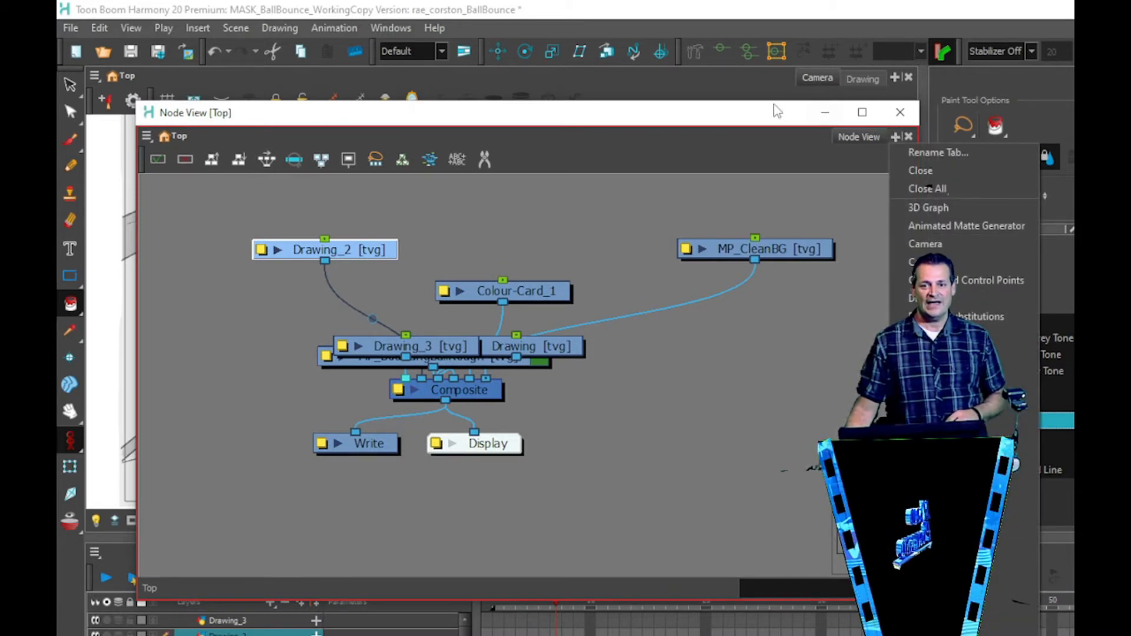
left_click(732, 124)
left_click_drag(651, 121, 530, 110)
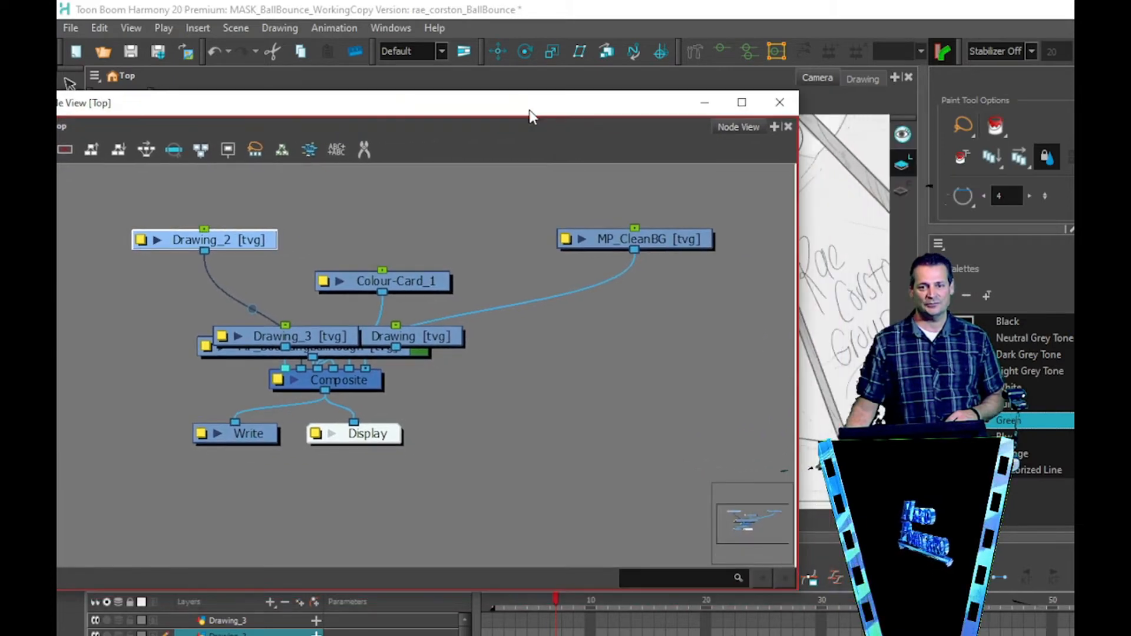
left_click(773, 125)
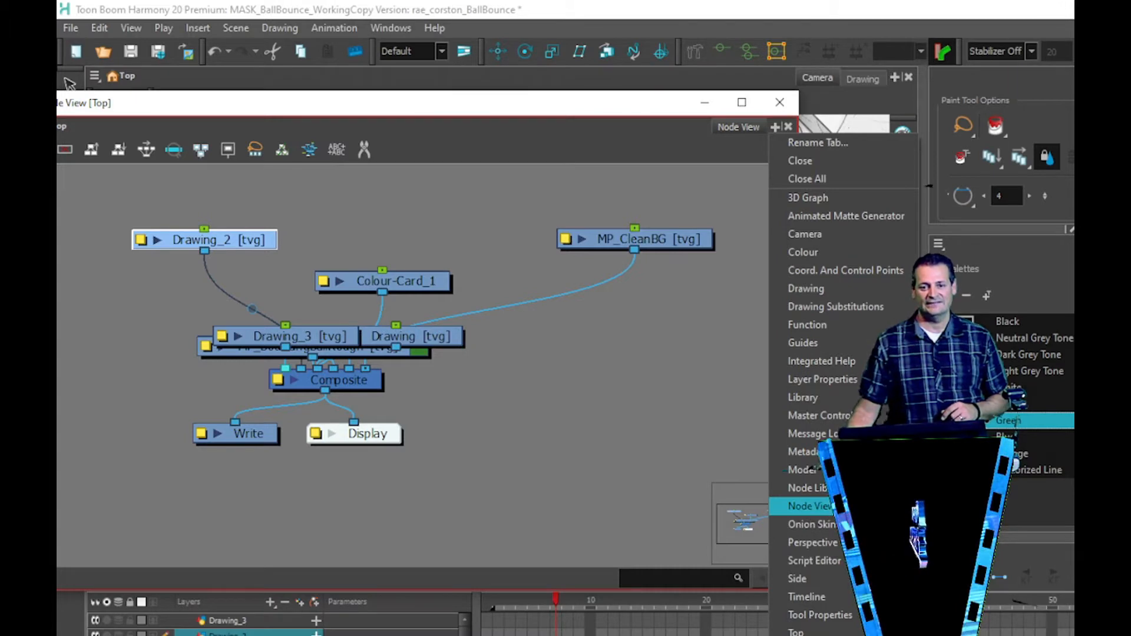
left_click(519, 116)
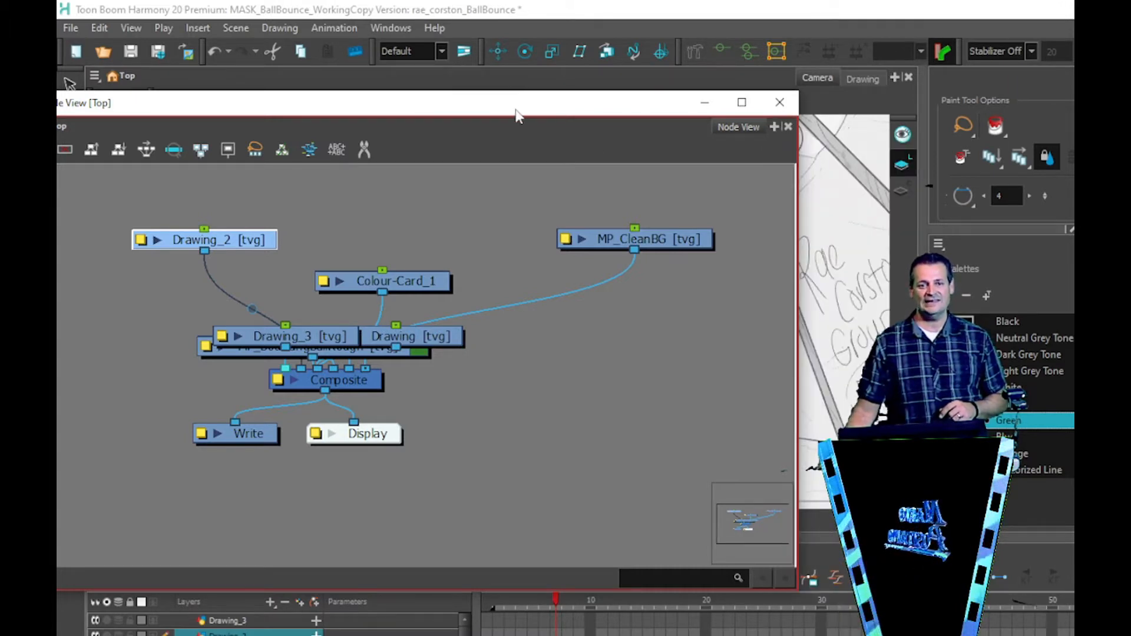
left_click_drag(520, 116, 619, 99)
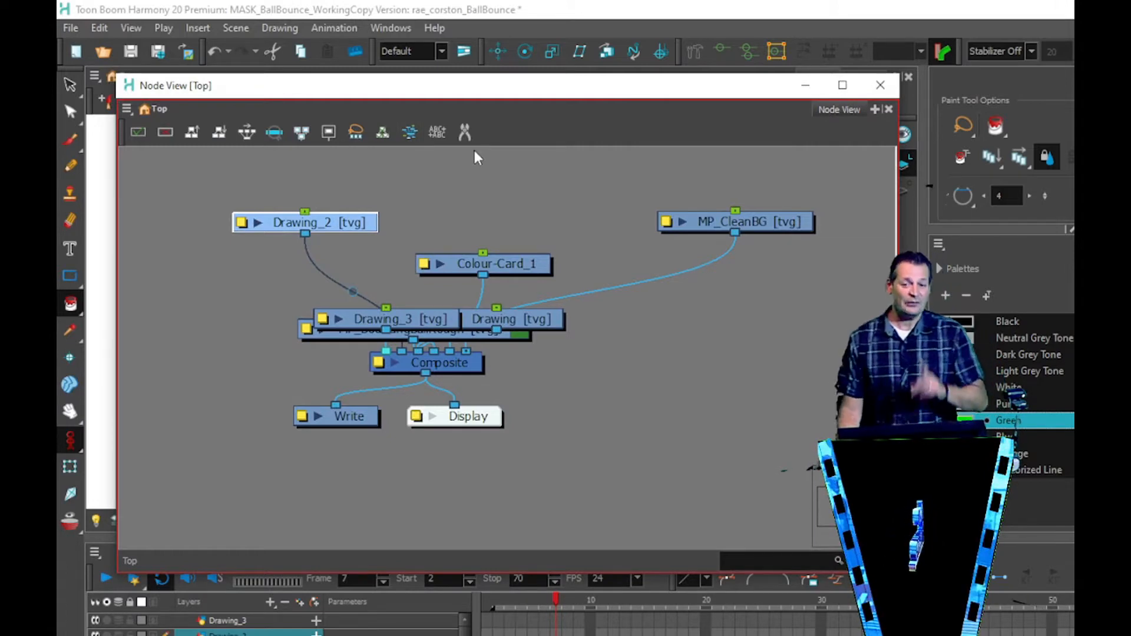
Order all nodes of the network upward with X overlap 25%, layer spacing 60 and vertical spacing 5
scroll(487, 305, "down", 1)
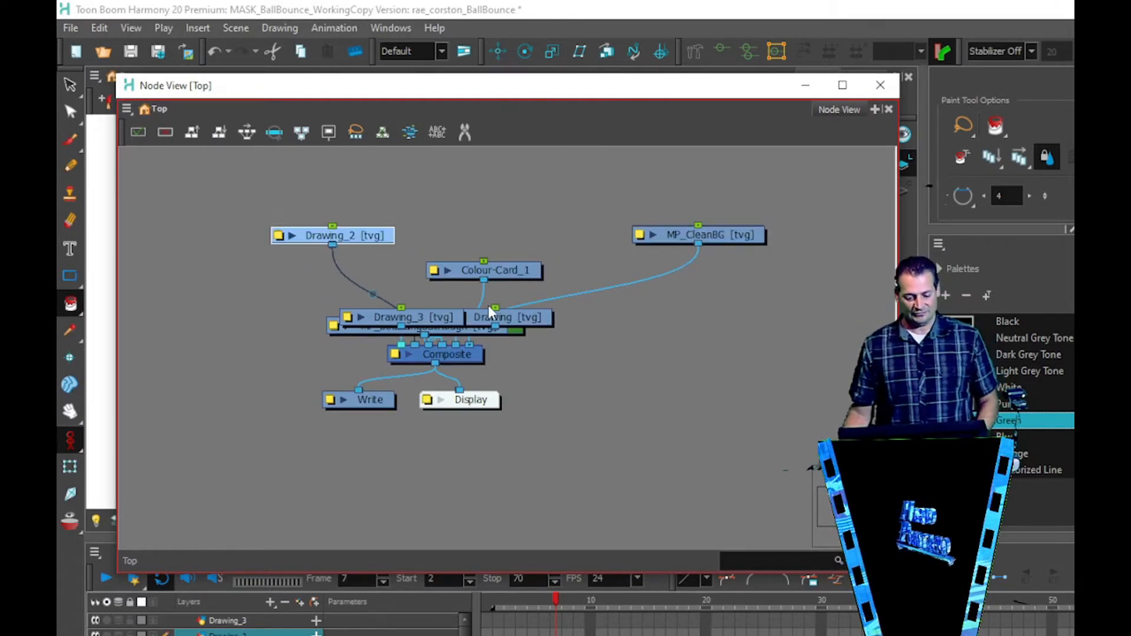
left_click_drag(171, 178, 779, 481)
left_click_drag(185, 182, 780, 476)
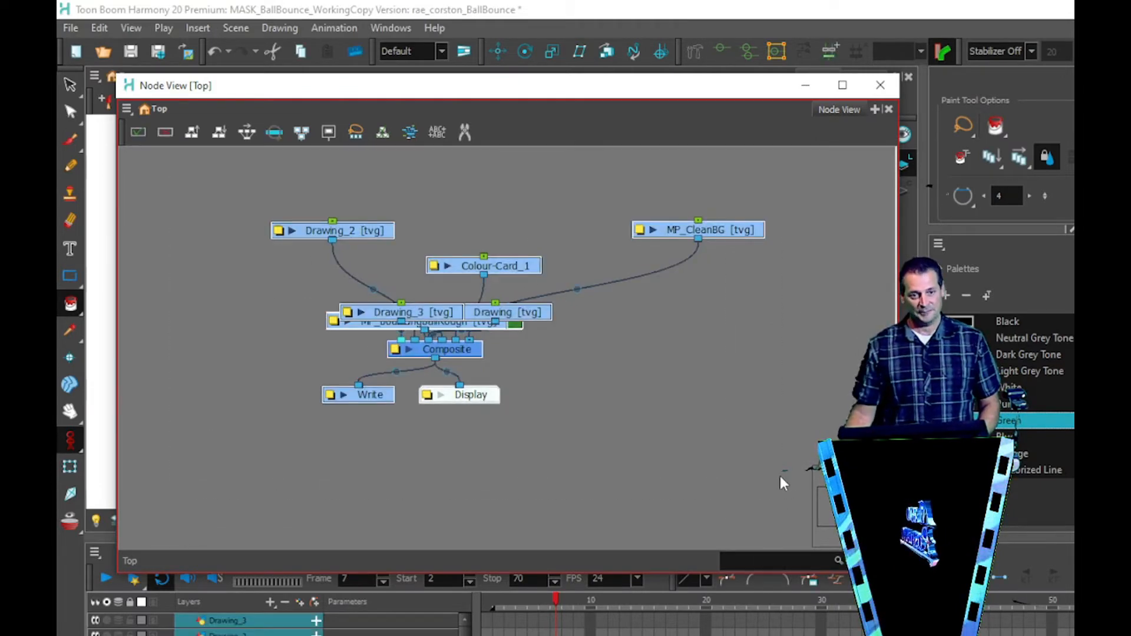
left_click(191, 132)
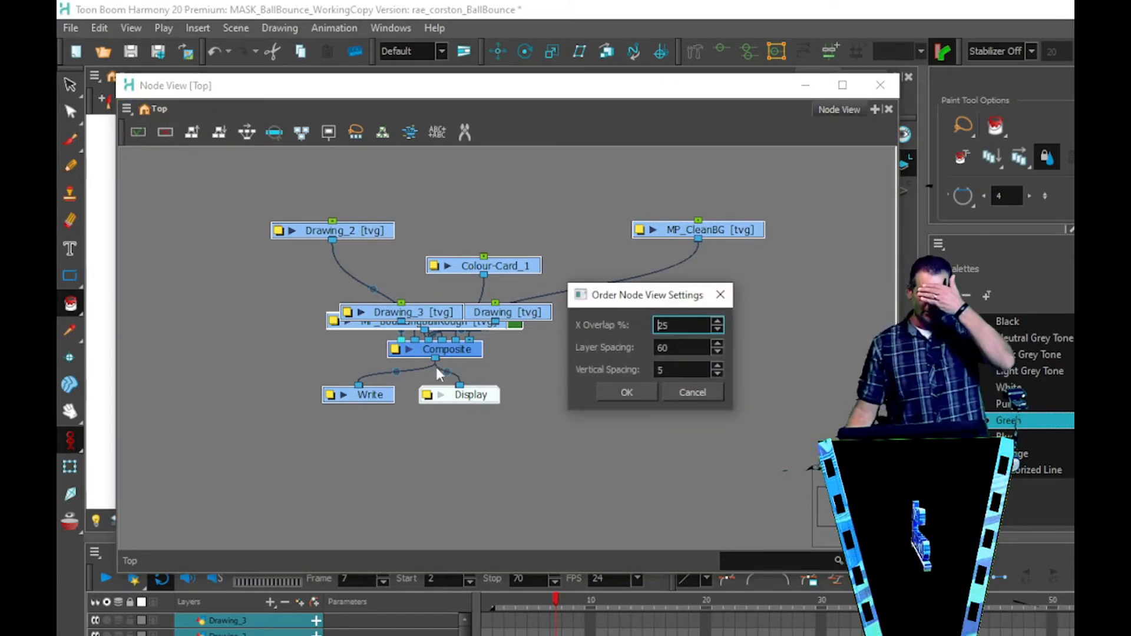
left_click(624, 391)
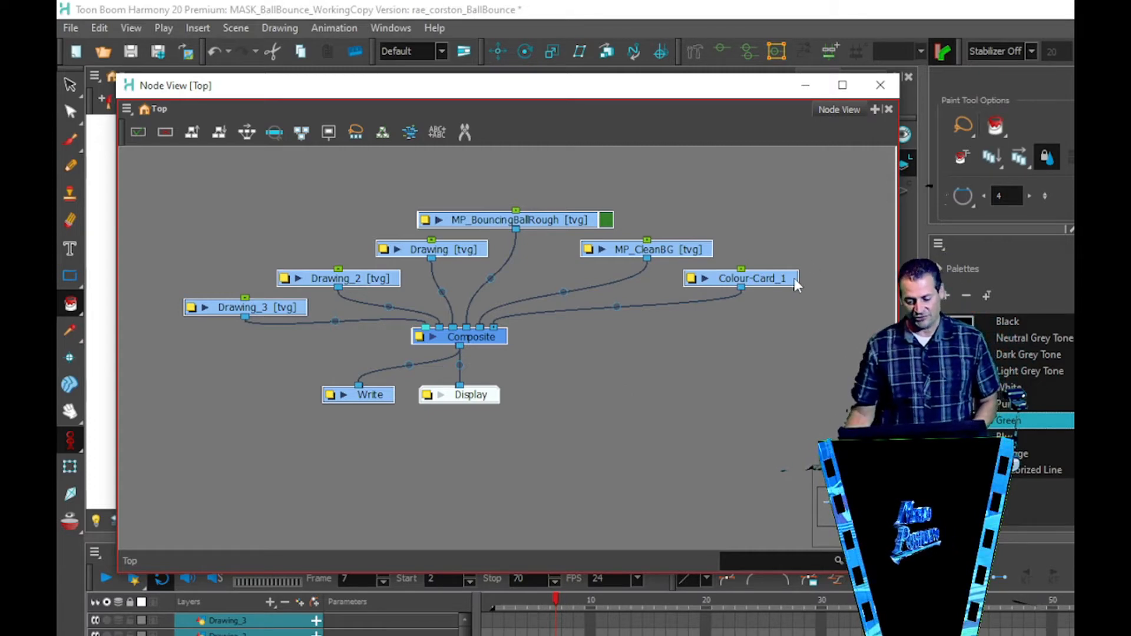
Line up the MP_CleanBG and Colour-Card_1 nodes in a row to the right of MP_BouncingBallRough
left_click(775, 281)
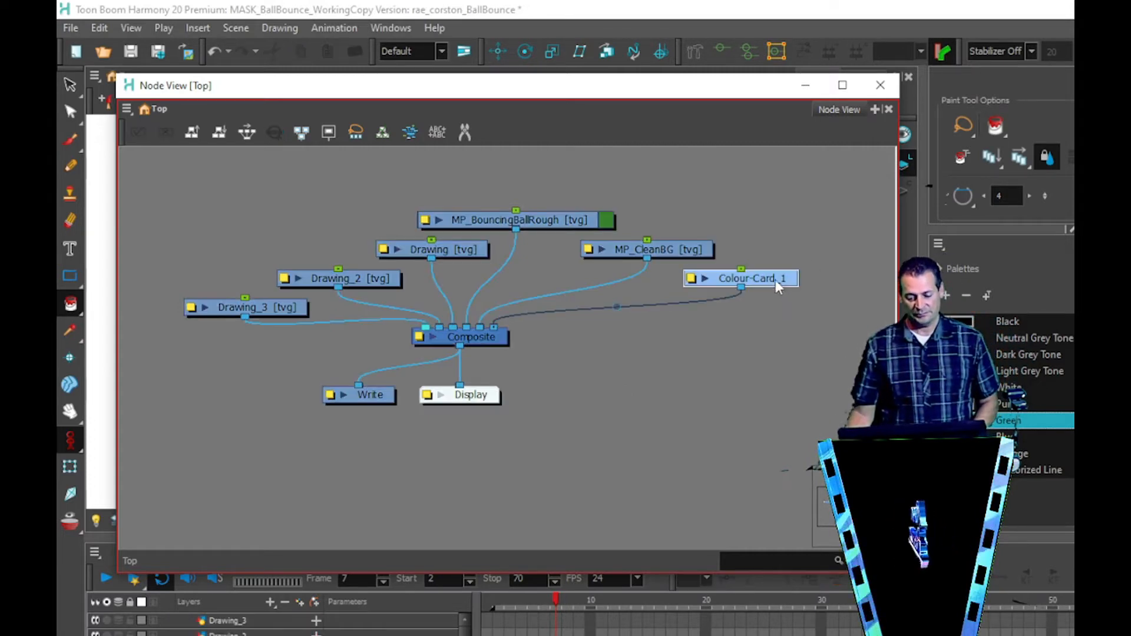
left_click_drag(776, 281, 851, 228)
left_click_drag(701, 253, 756, 223)
left_click_drag(839, 235, 864, 227)
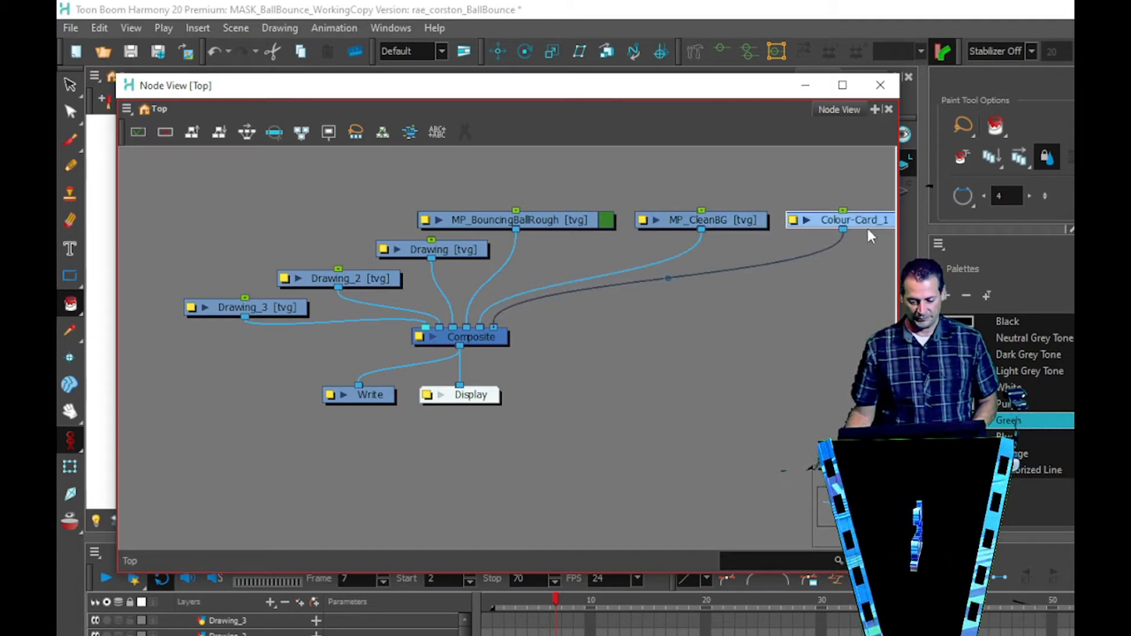
Line up the Drawing, Drawing_2 and Drawing_3 nodes in the same row, to the left of MP_BouncingBallRough
mouse_move(449, 253)
left_mouse_down()
mouse_move(458, 251)
mouse_move(373, 225)
left_mouse_up()
scroll(511, 307, "down", 2)
left_click_drag(511, 308, 595, 340)
scroll(557, 321, "up", 1)
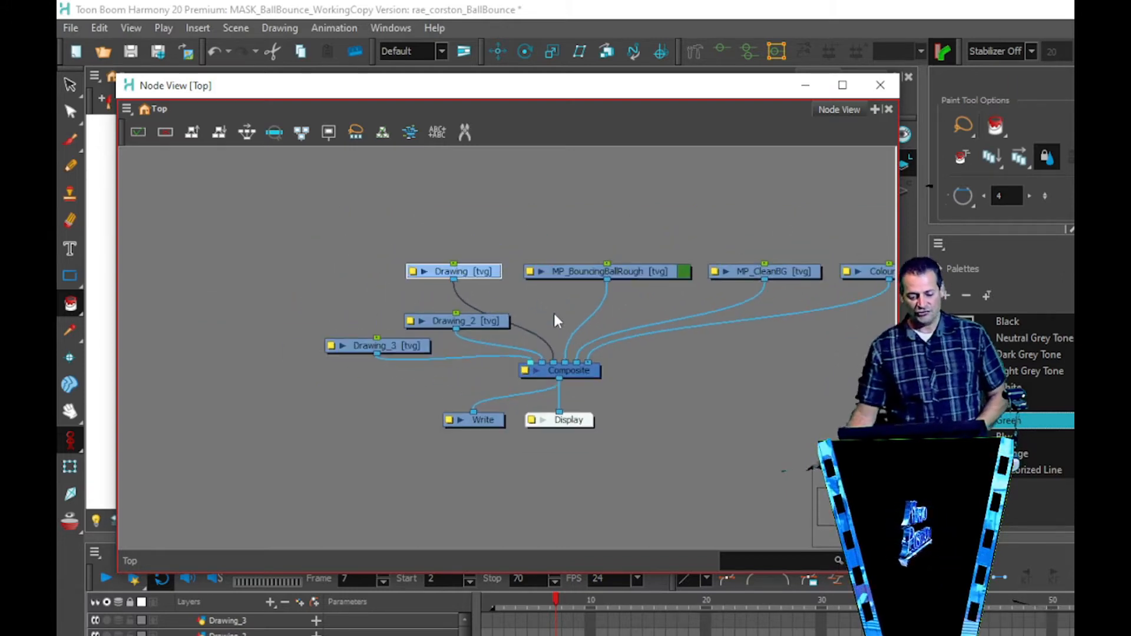
left_click_drag(623, 335, 566, 314)
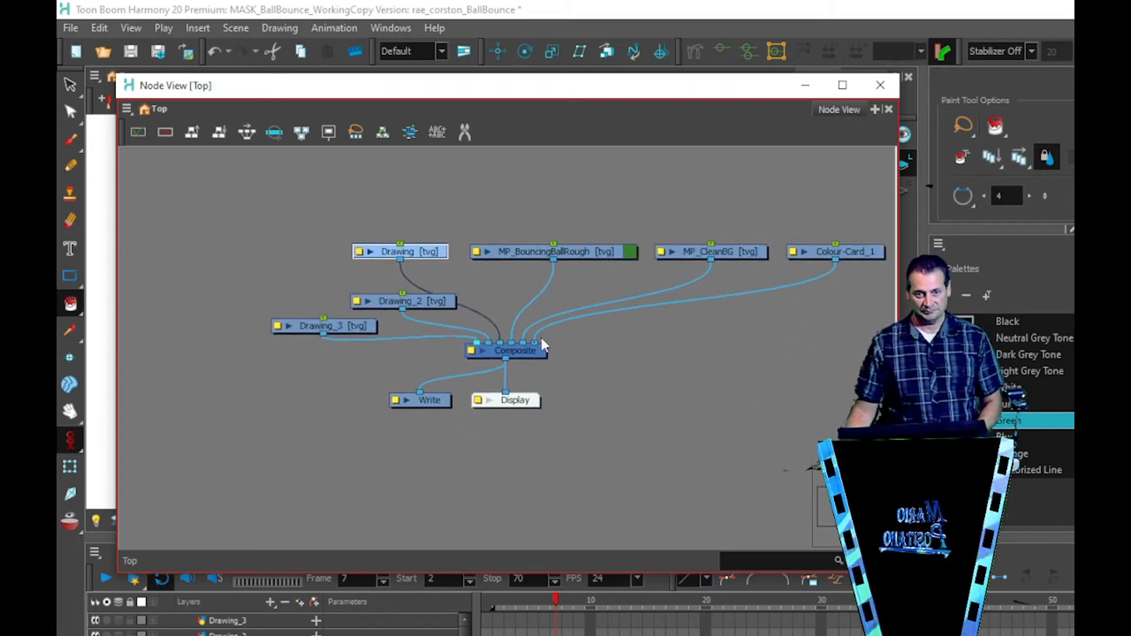
mouse_move(483, 283)
left_mouse_down()
mouse_move(523, 289)
mouse_move(445, 289)
mouse_move(348, 251)
left_mouse_up()
left_click_drag(410, 332, 250, 261)
mouse_move(663, 338)
left_mouse_down()
mouse_move(583, 341)
mouse_move(606, 320)
mouse_move(655, 347)
left_mouse_up()
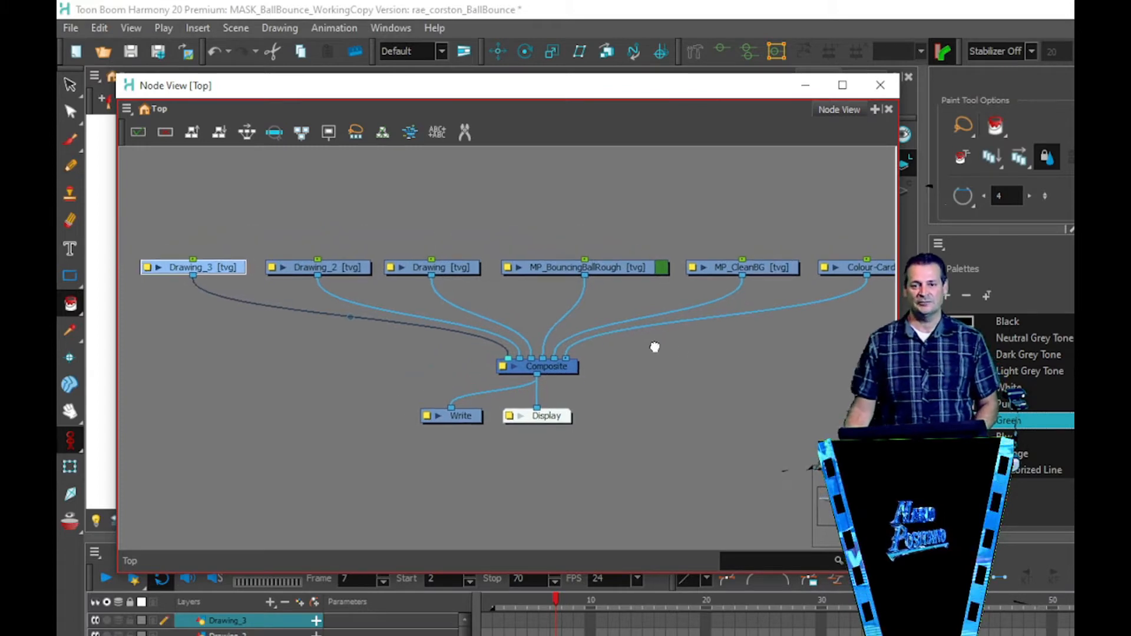
Spread the Write and Display nodes symmetrically below the Composite node and lower Composite slightly
left_click_drag(568, 417, 585, 429)
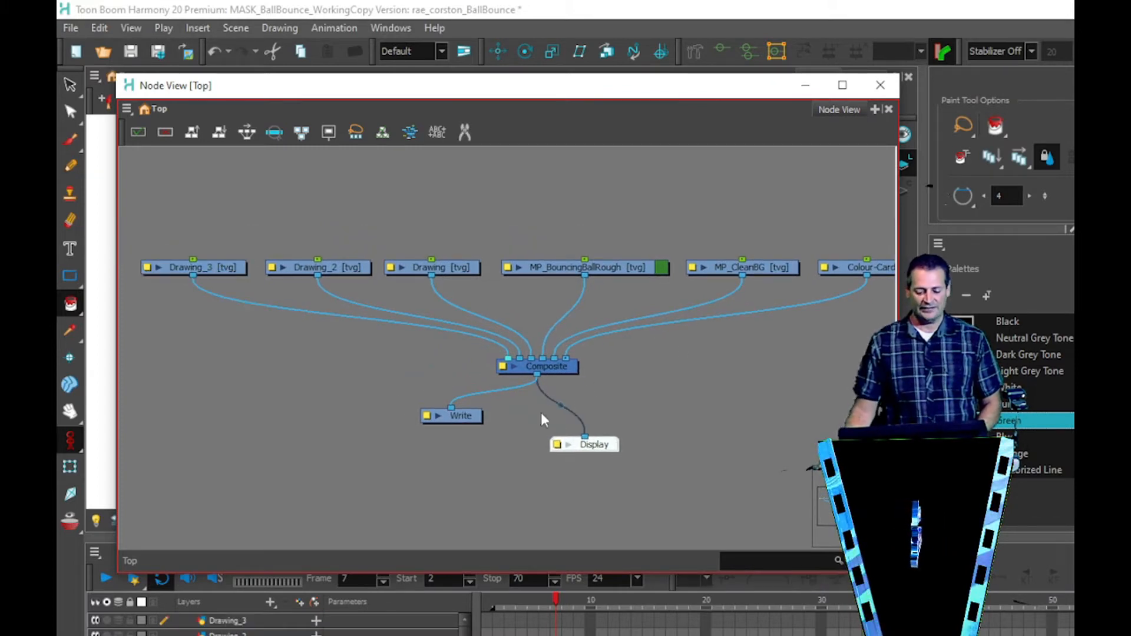
left_click_drag(475, 422, 482, 450)
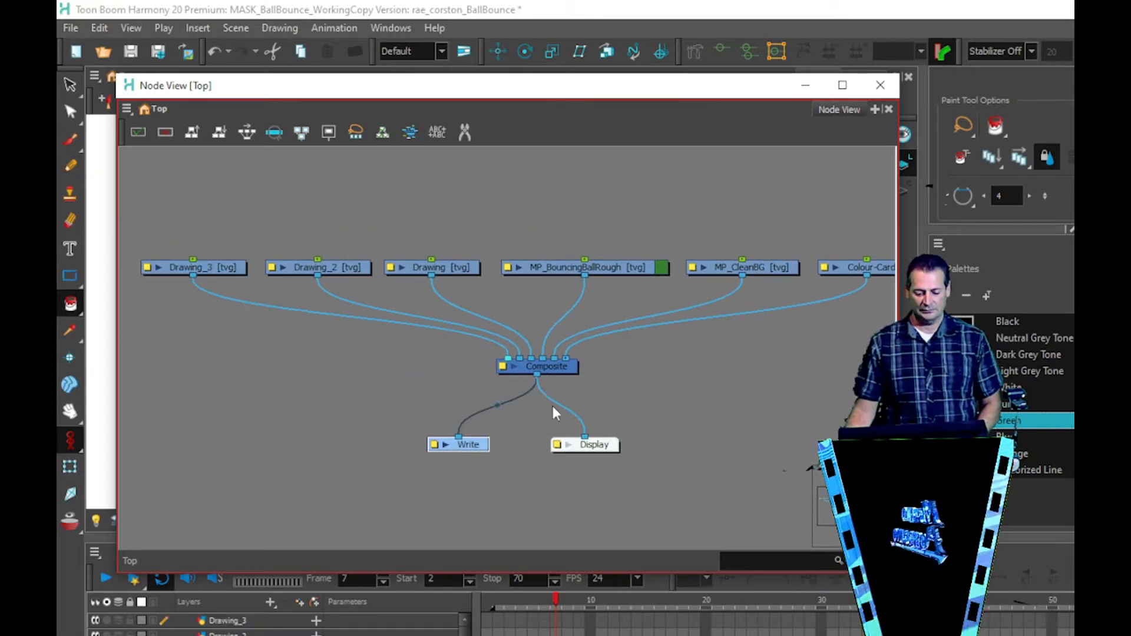
left_click_drag(568, 370, 568, 384)
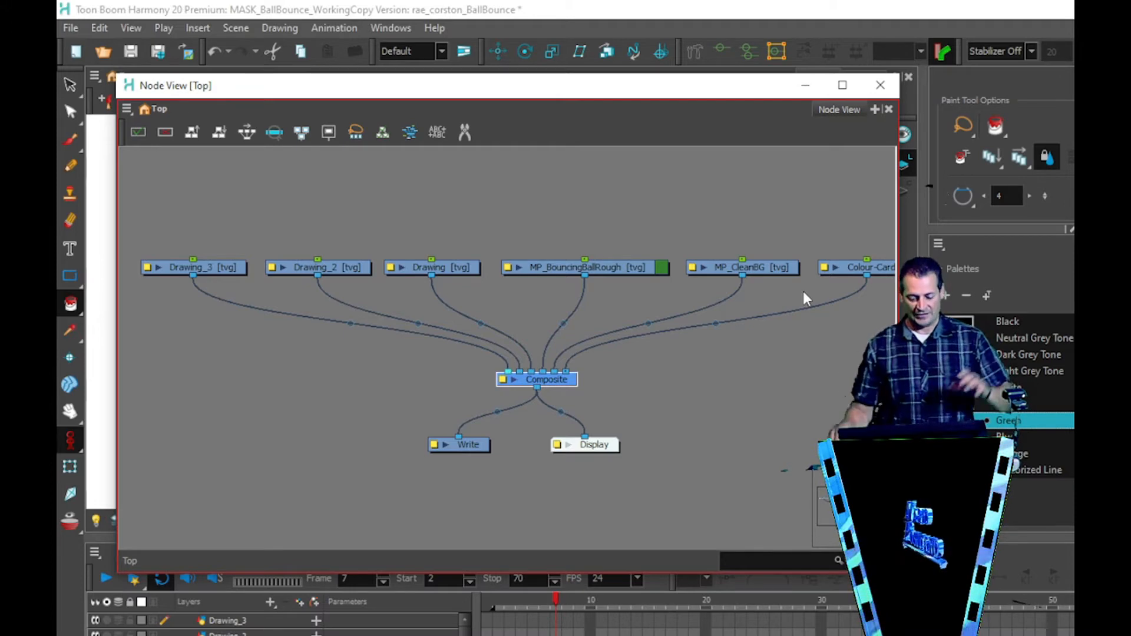
Move the Composite, Write and Display nodes together farther down from the row of drawing nodes
left_click_drag(644, 522, 490, 379)
left_click_drag(574, 388, 577, 480)
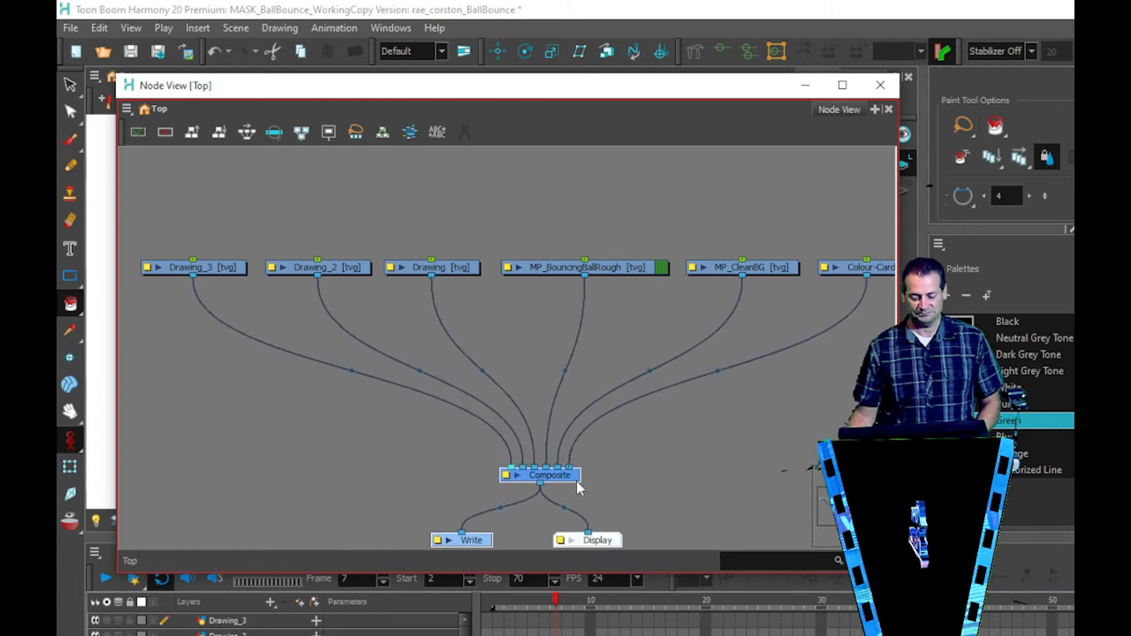
left_click(717, 417)
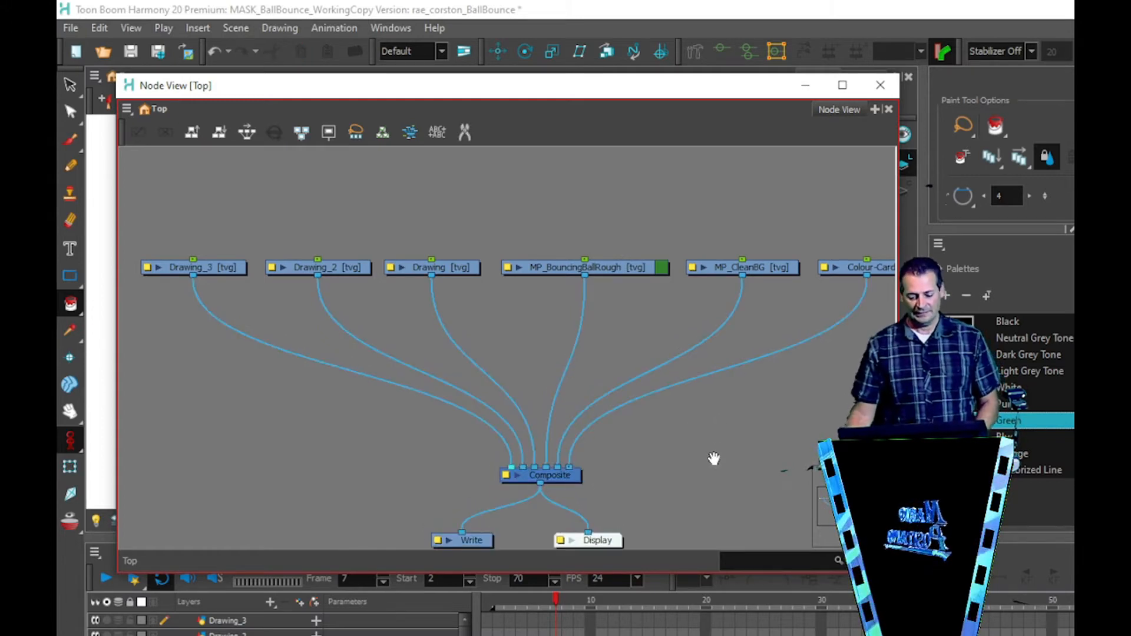
left_click_drag(714, 459, 670, 402)
scroll(681, 392, "down", 1)
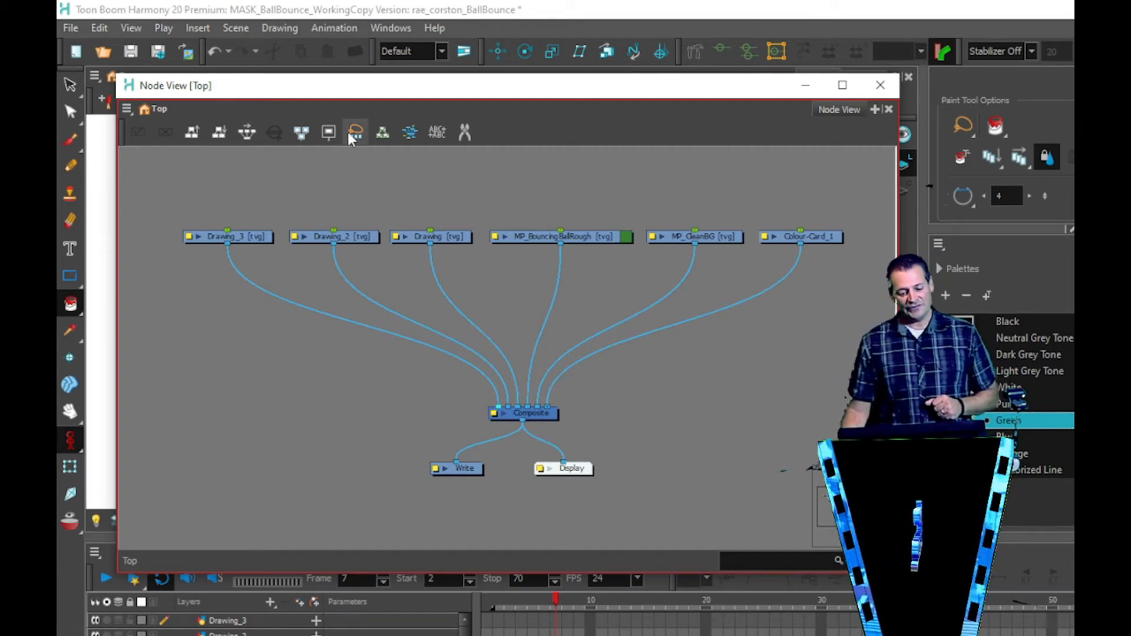
left_click(875, 109)
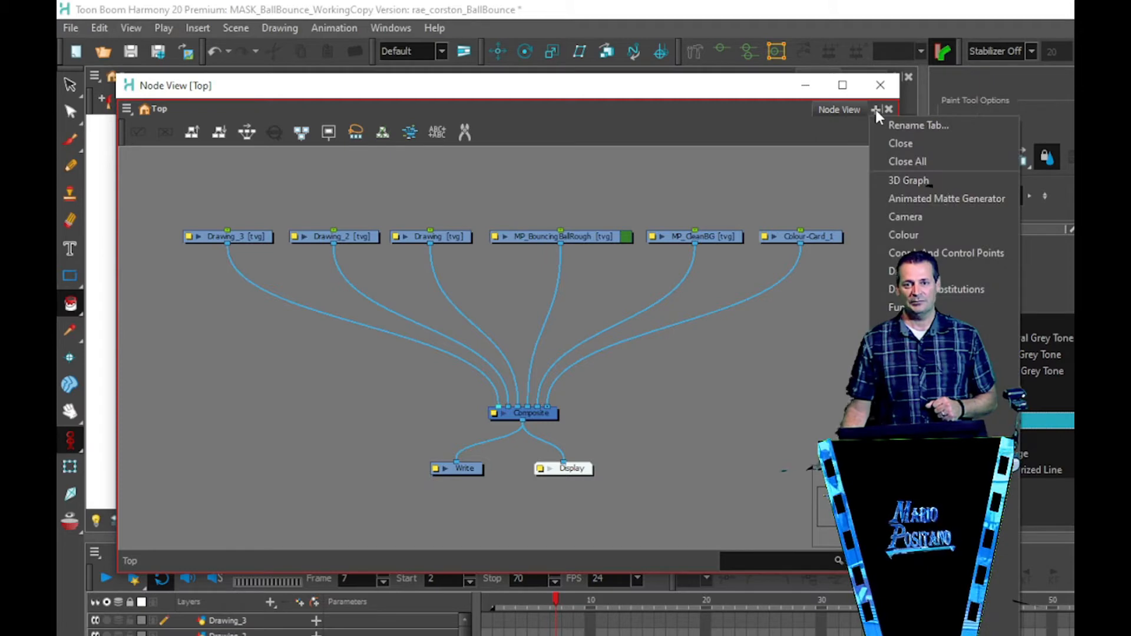
left_click(725, 93)
left_click_drag(724, 93, 512, 68)
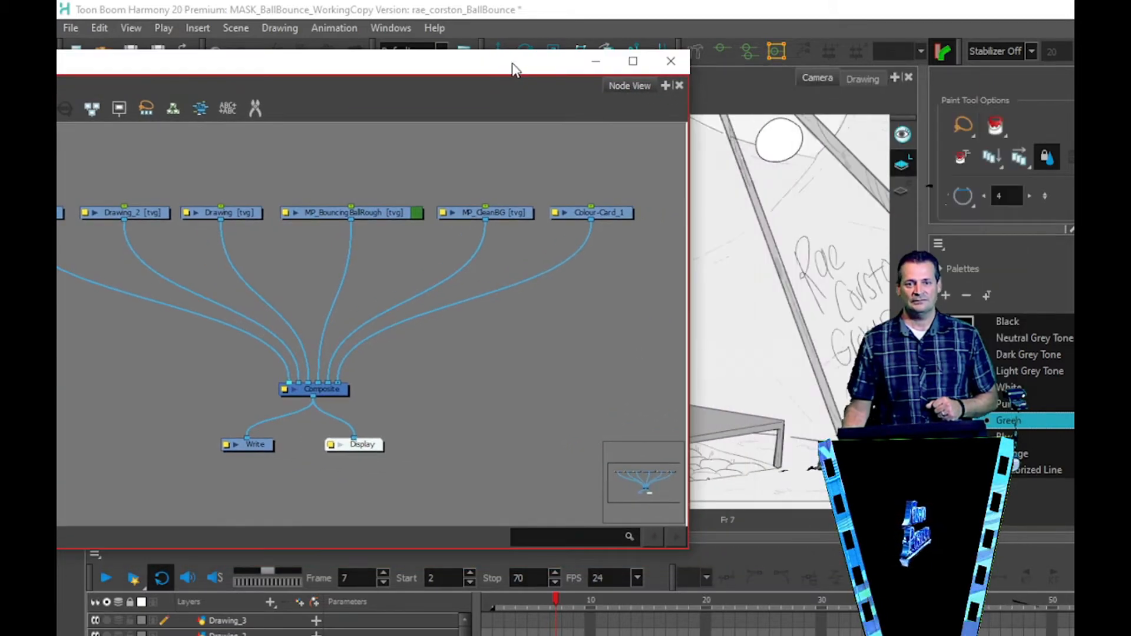
left_click(666, 86)
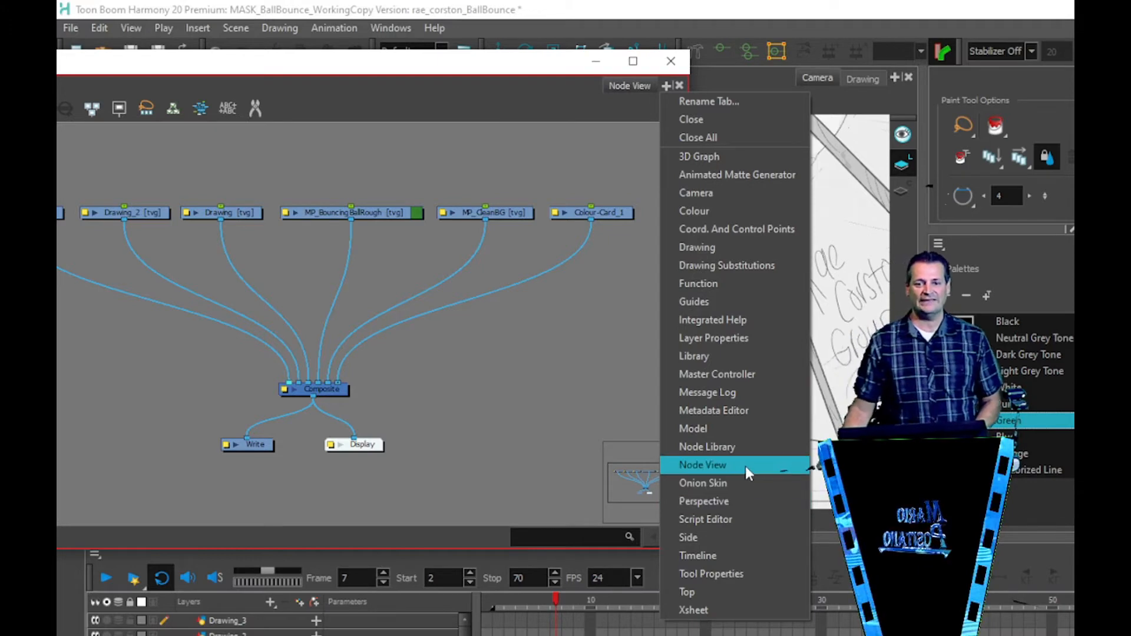
left_click(412, 66)
left_click_drag(412, 66, 616, 77)
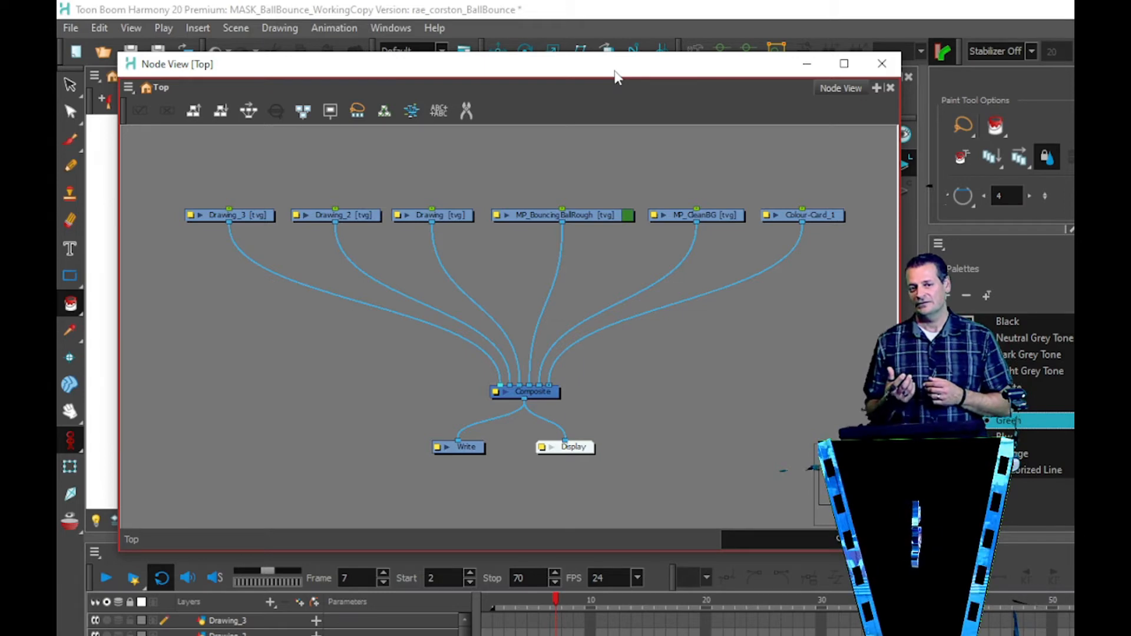
Minimize the Node View and play back the ball animation, stopping at frame 47
left_click(812, 64)
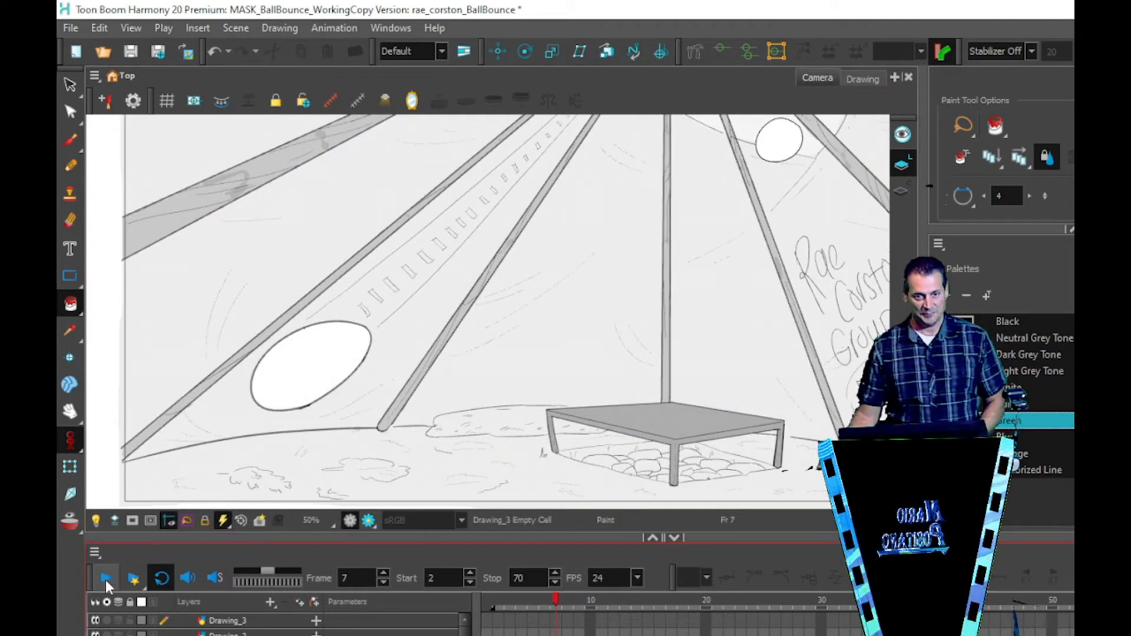
left_click(105, 580)
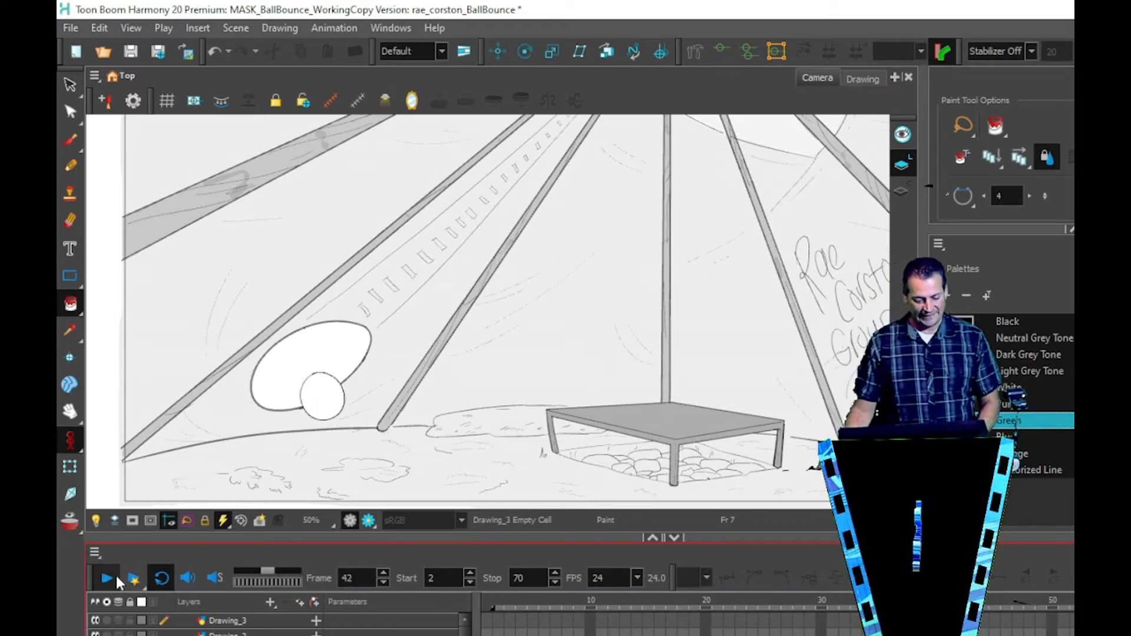
Add a drawing layer named Mask directly above the Drawing layer, with vector line art and colour art
left_click(228, 634)
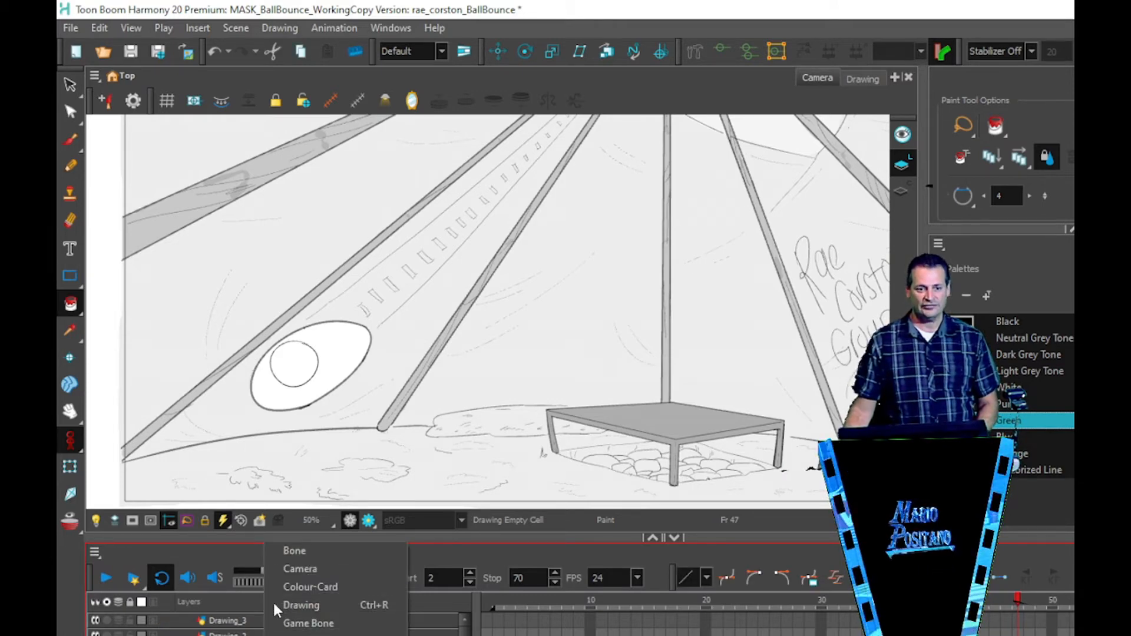
left_click(301, 606)
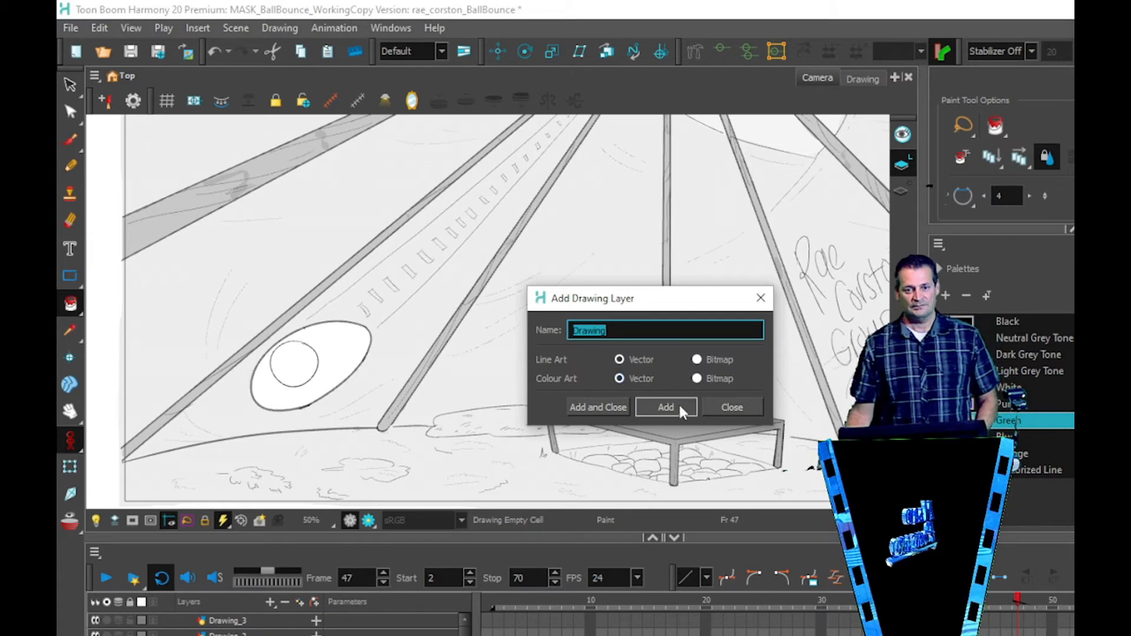
left_click(642, 327)
double_click(635, 332)
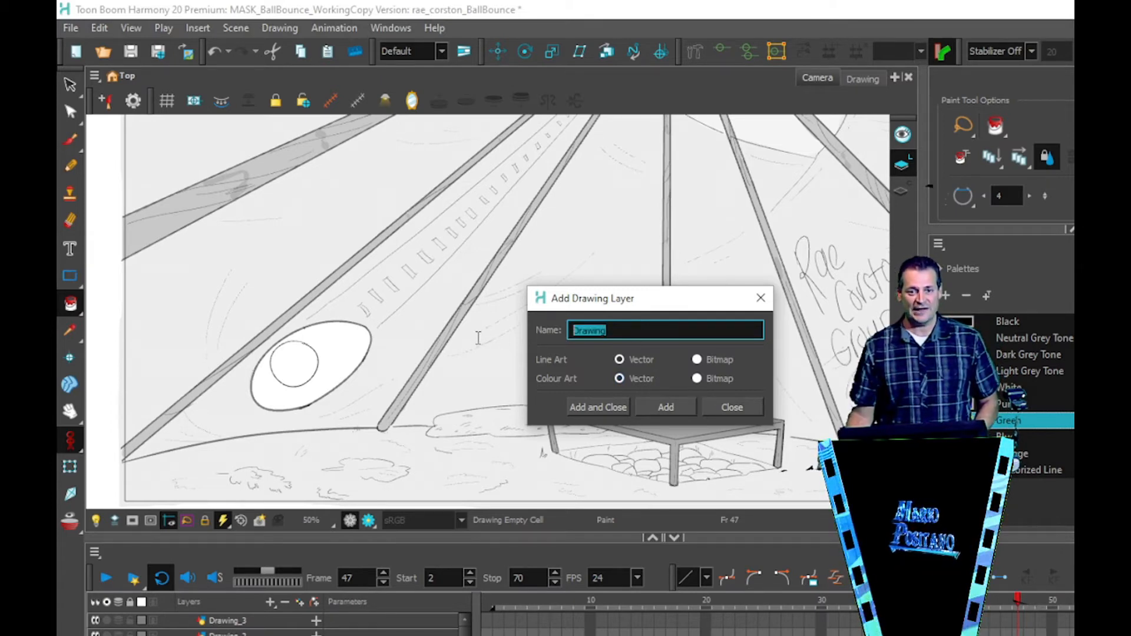
type("Mask")
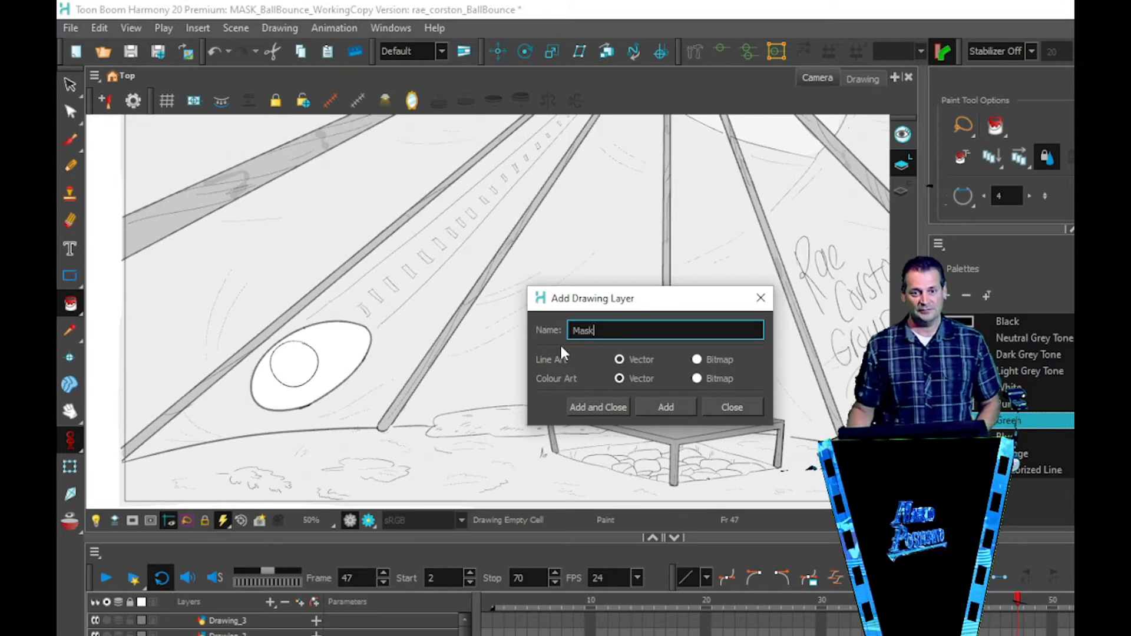
left_click(603, 408)
left_click(412, 553)
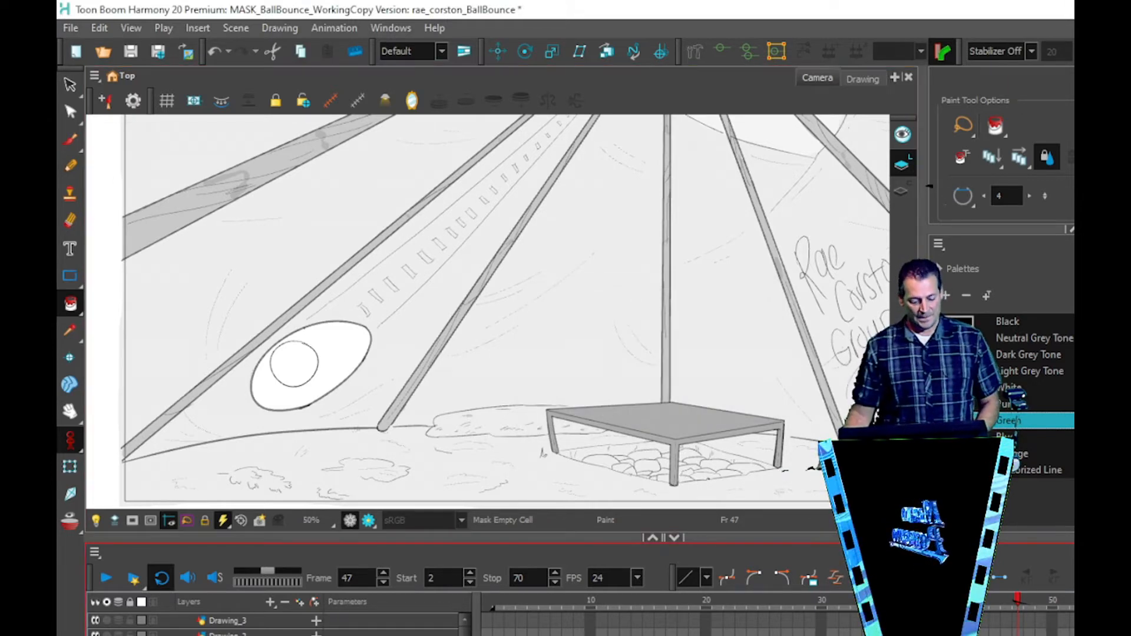
On the Mask layer at frame 47, draw a green rectangle over the lower-left beam and the near half of the oval opening
left_click(239, 621)
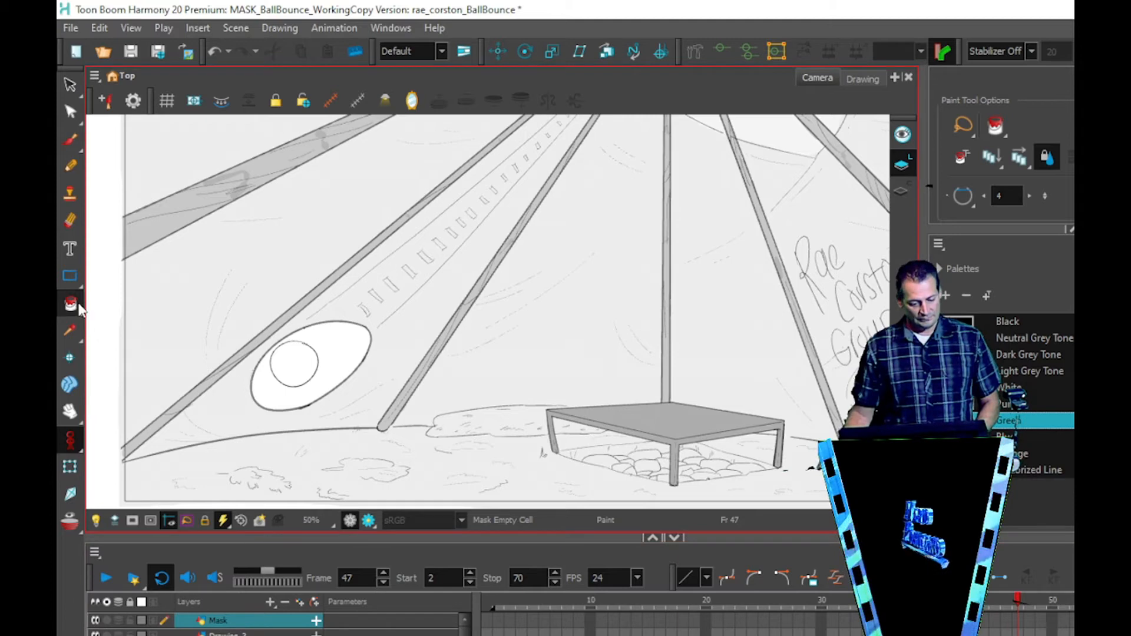
left_click(69, 280)
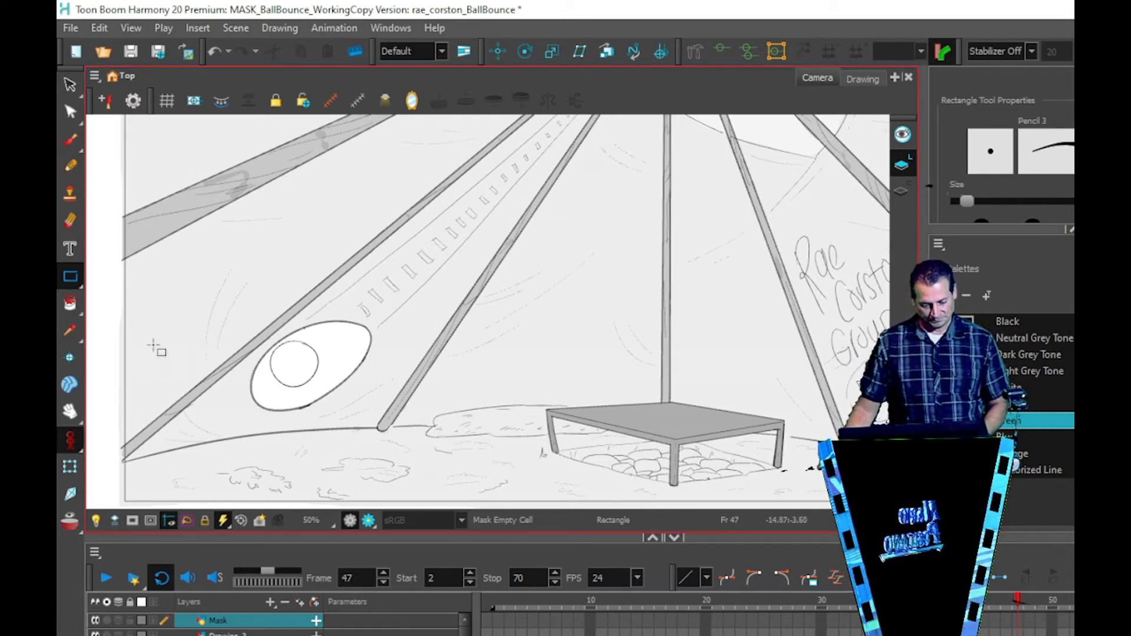
mouse_move(143, 331)
left_mouse_down()
mouse_move(203, 391)
mouse_move(291, 422)
left_mouse_up()
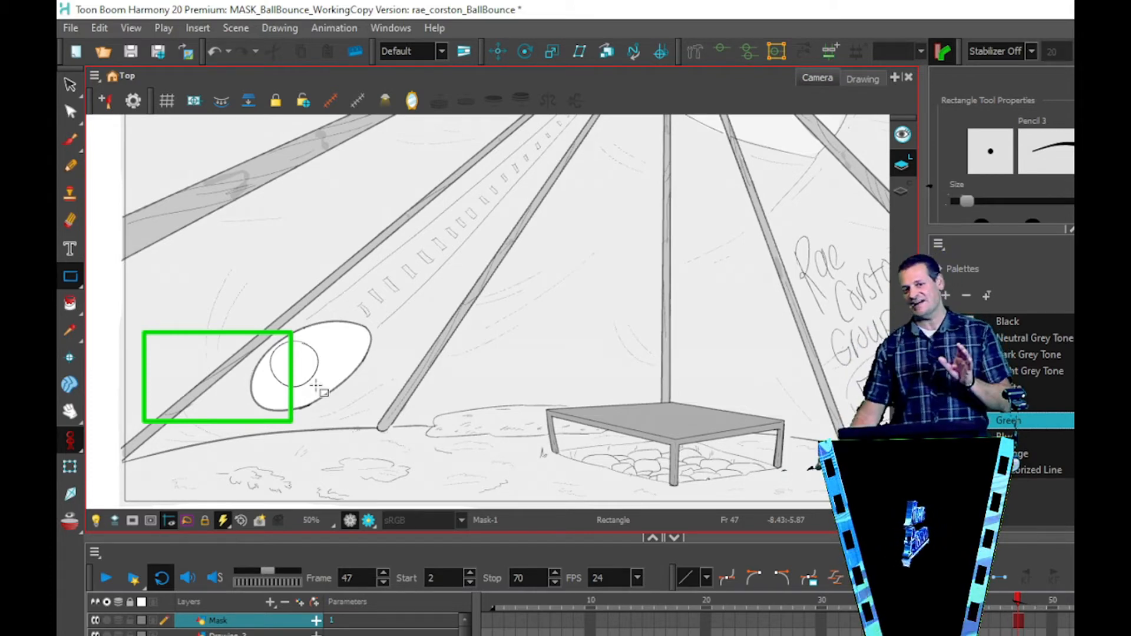
With the Contour Editor, pull the rectangle's right edge inward at two spots to meet the left rim of the oval opening
scroll(203, 412, "up", 2)
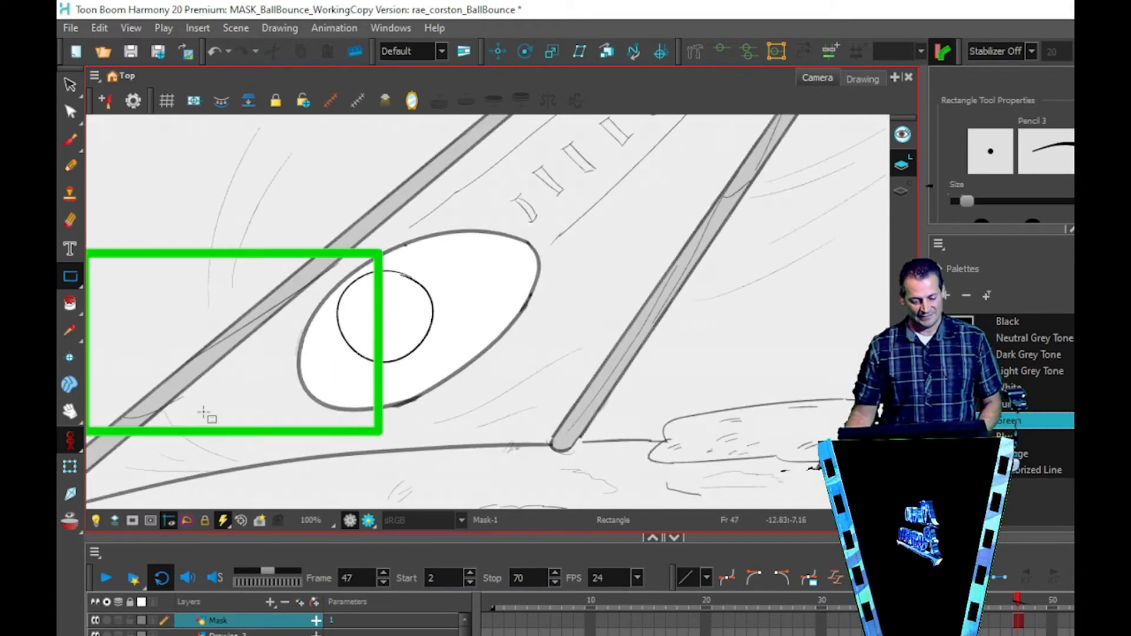
left_click_drag(209, 391, 347, 388)
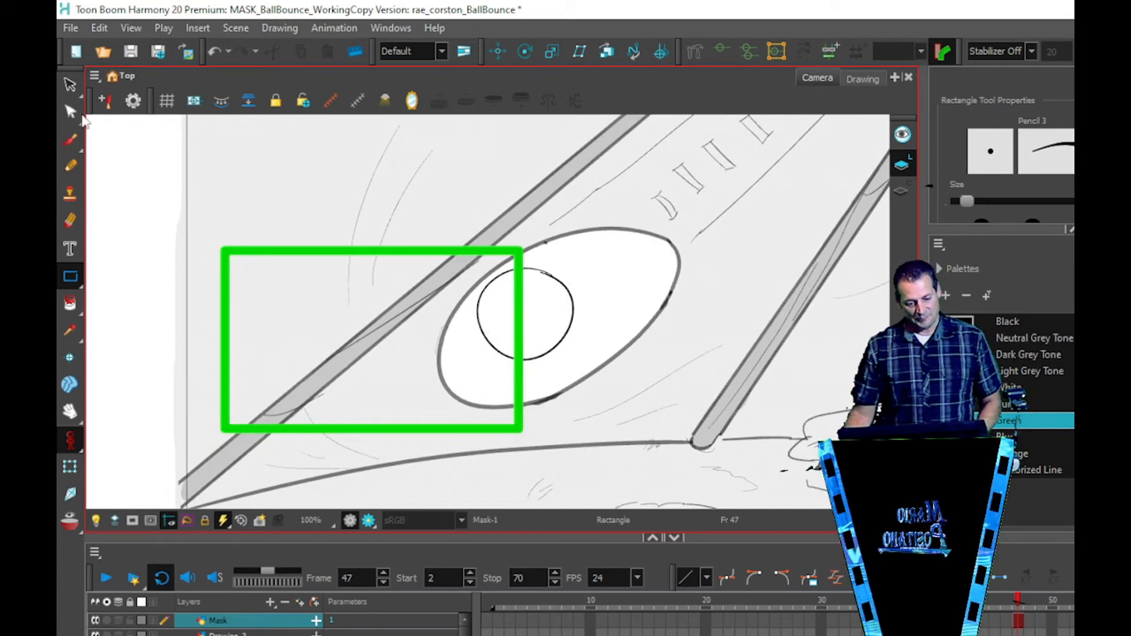
left_click(72, 115)
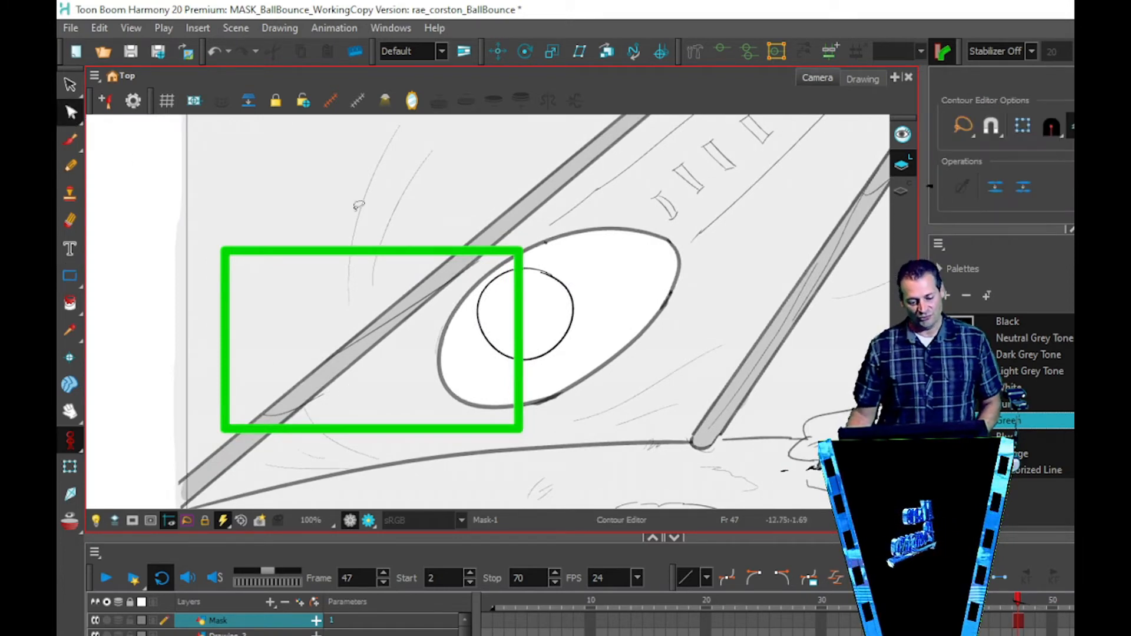
left_click(386, 252)
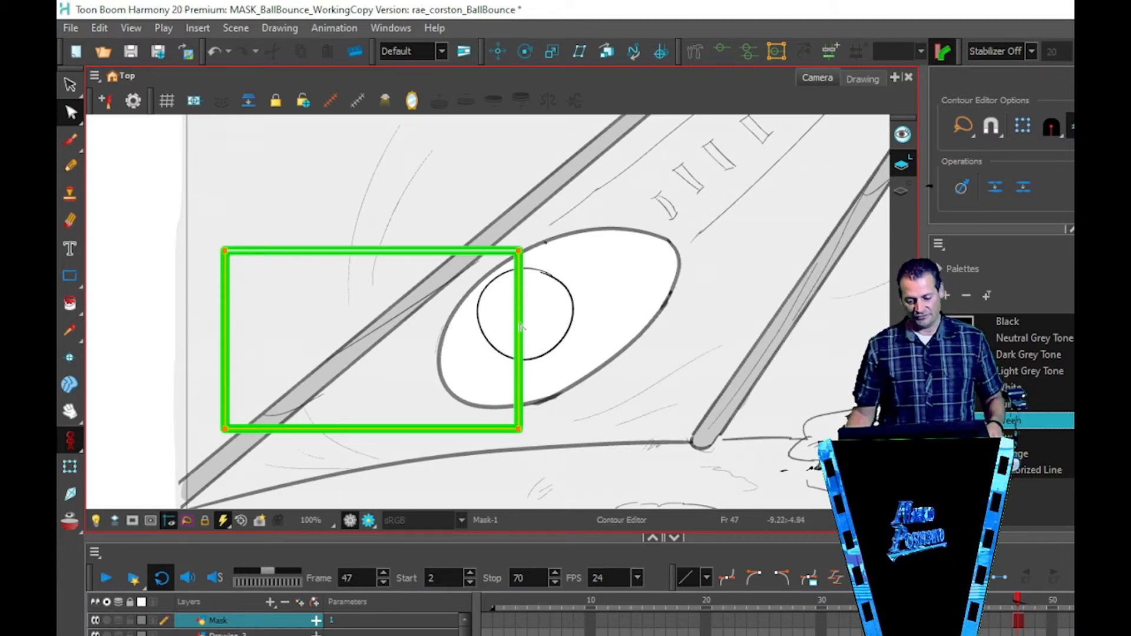
left_click_drag(519, 324, 446, 323)
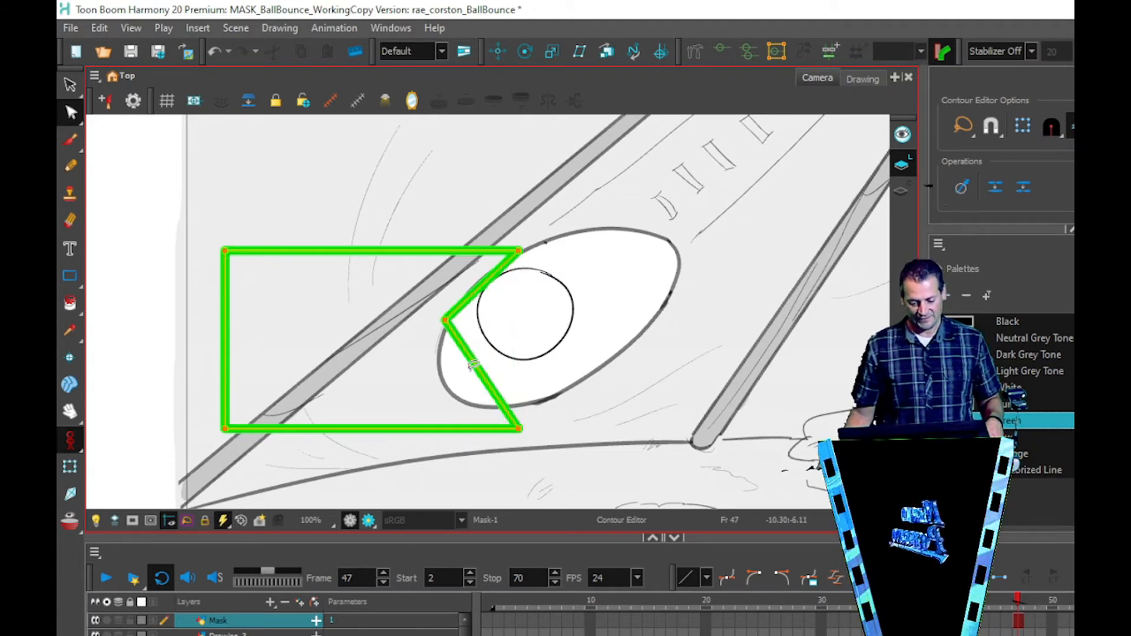
left_click_drag(477, 371, 446, 389)
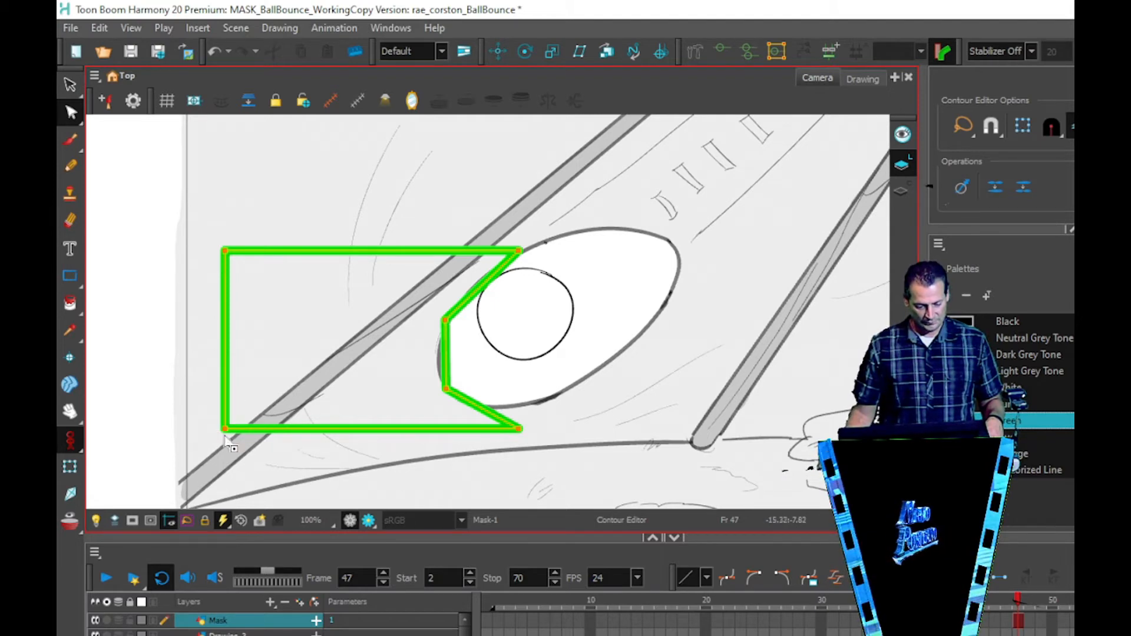
Extend the mask's lower side down to the ground line and move its former lower-right corner onto the opening's lower rim
left_click_drag(225, 435, 212, 499)
left_click_drag(369, 466, 514, 486)
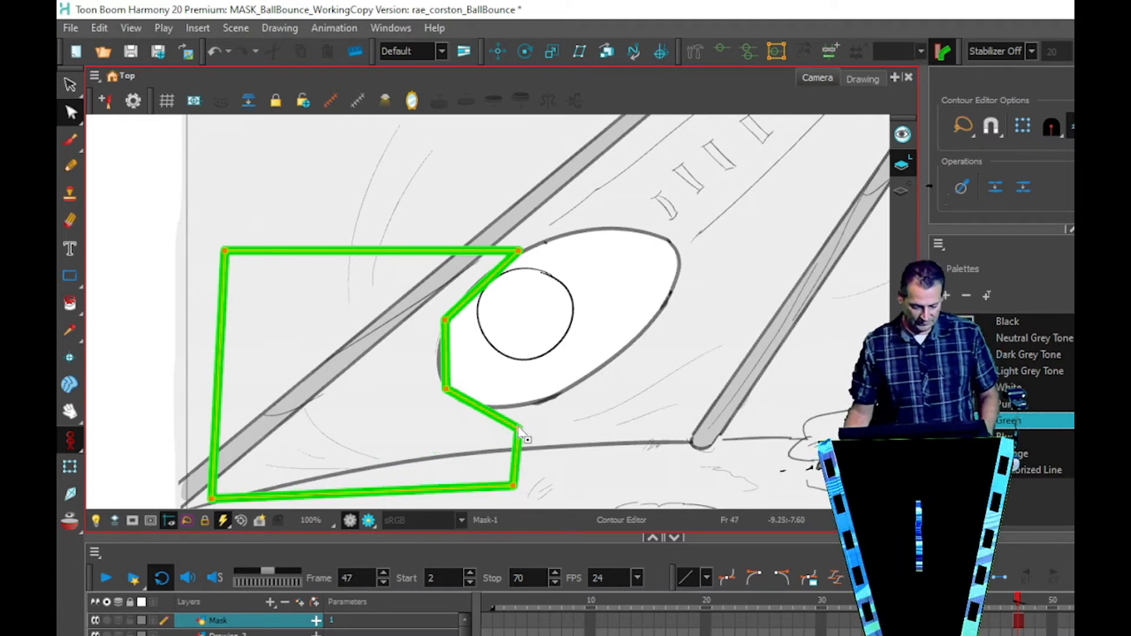
left_click_drag(519, 431, 504, 409)
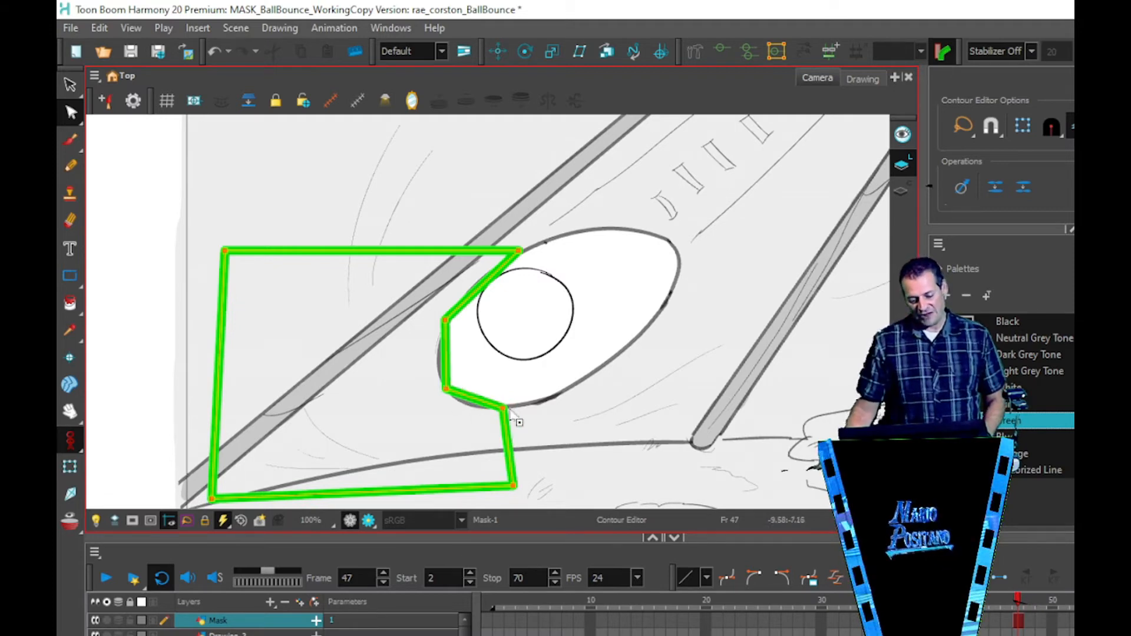
Curve the mask's inner edge around the oval opening's left rim and nudge its upper corner and lower contour point onto the outline
left_click_drag(453, 392, 461, 416)
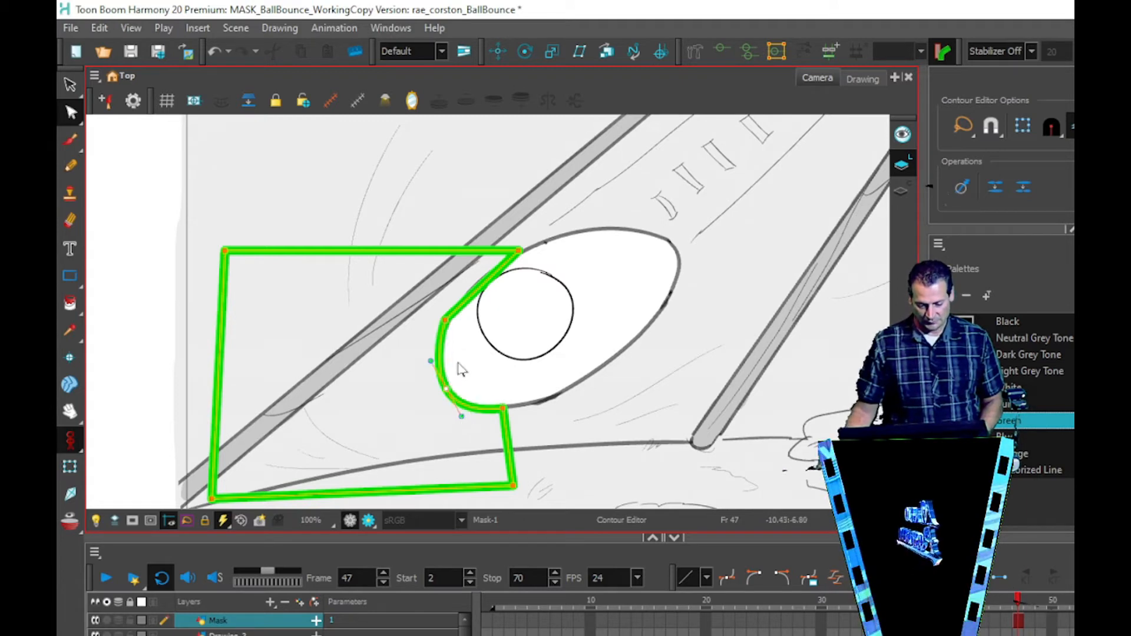
left_click_drag(446, 321, 438, 342)
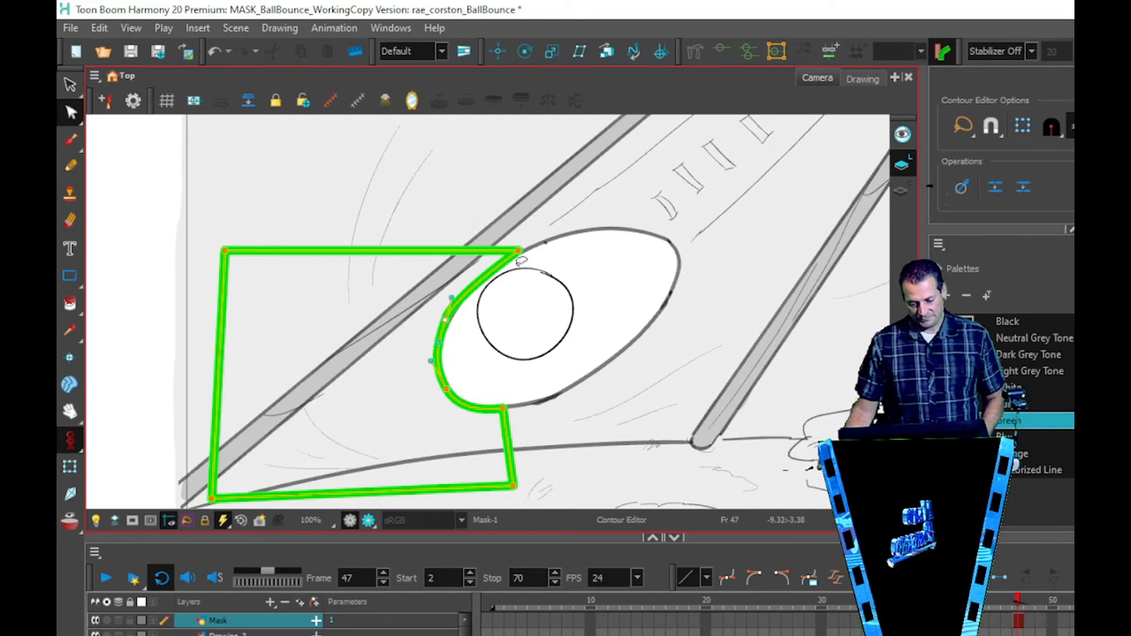
left_click_drag(519, 251, 527, 247)
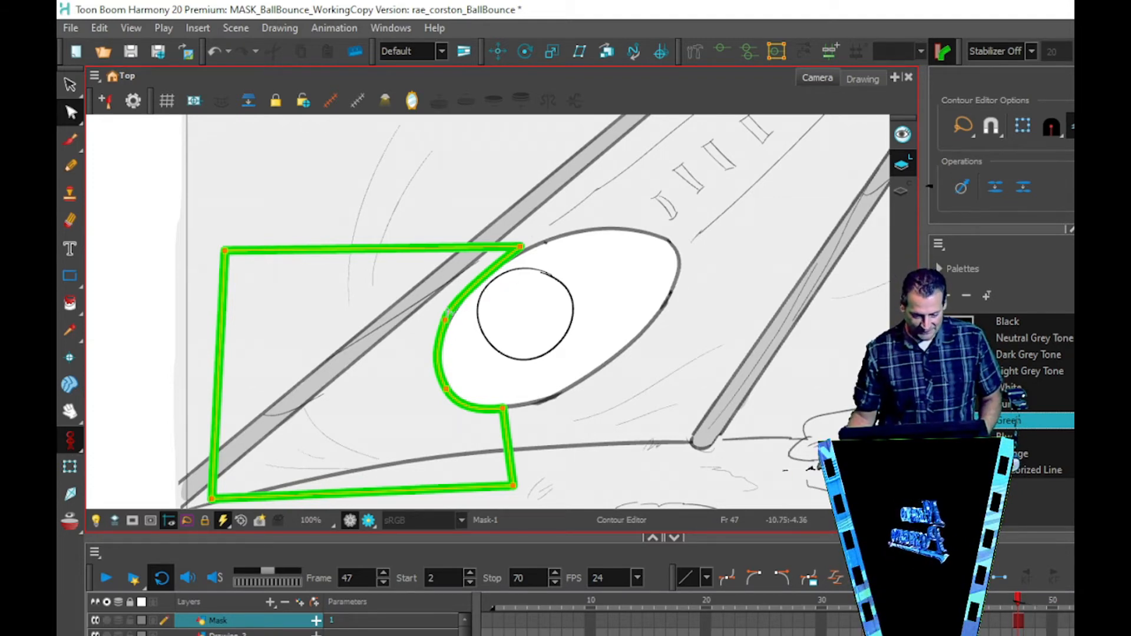
left_click(447, 321)
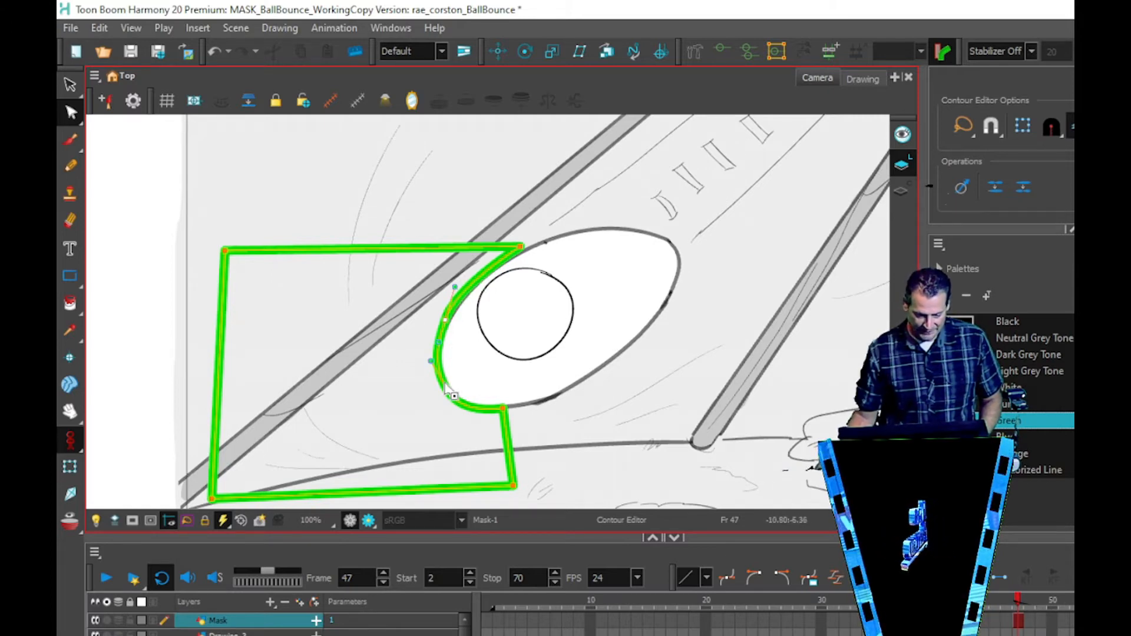
left_click_drag(451, 390, 447, 393)
key("ctrl+z")
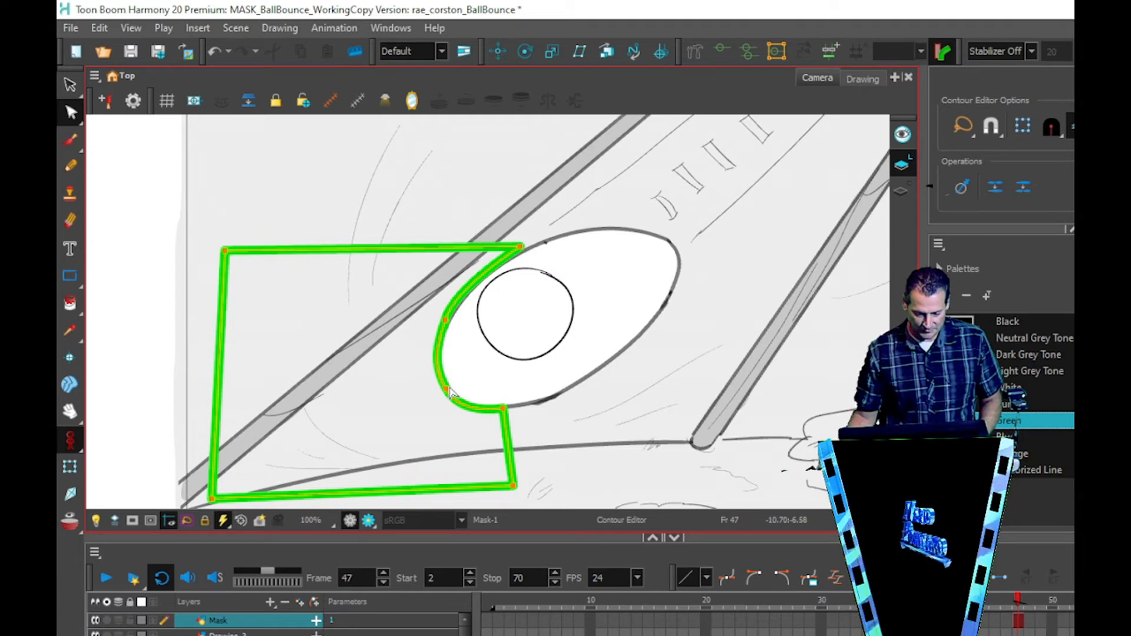
left_click_drag(448, 394, 440, 391)
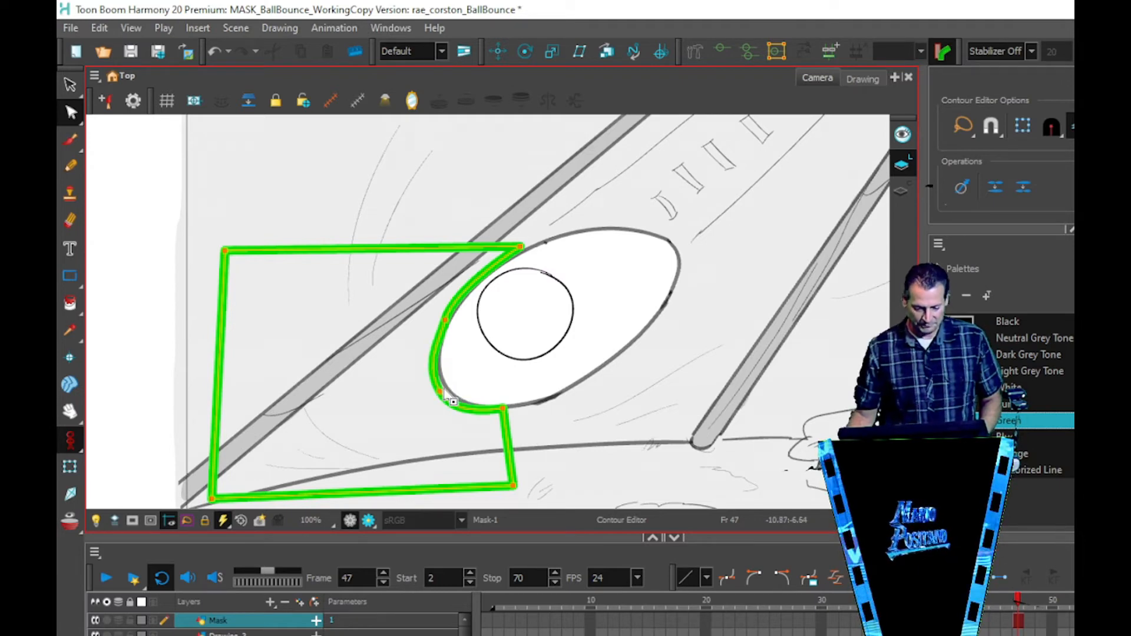
Fill the inside of the mask outline with the Green colour using the Paint tool
left_click(69, 303)
left_click(271, 361)
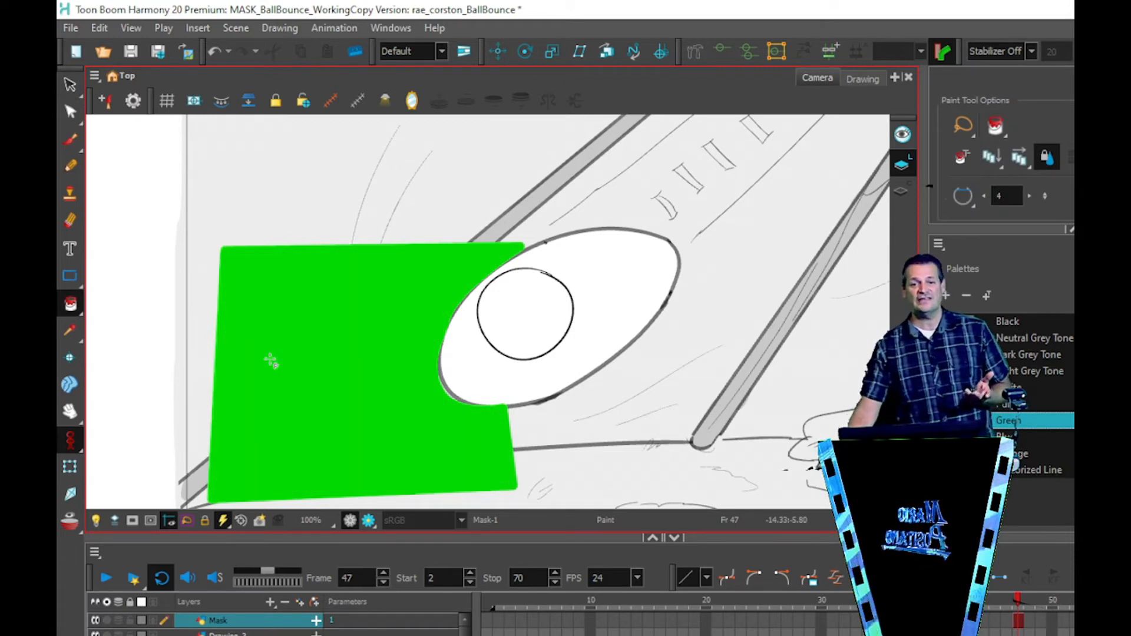
scroll(387, 349, "down", 1)
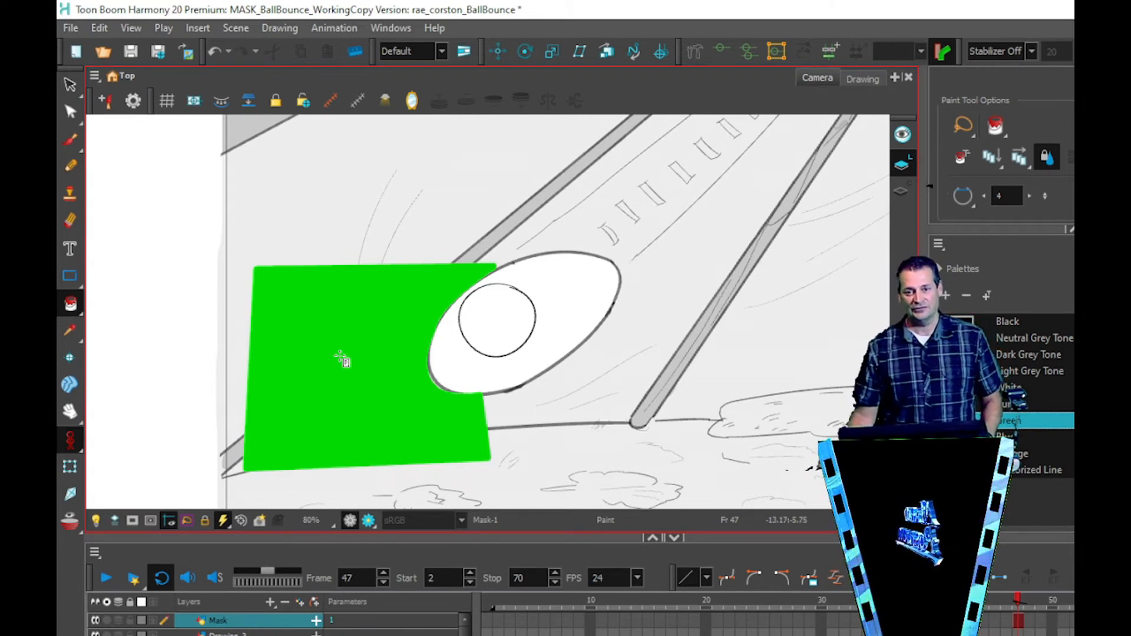
Reopen the Node View, shift the three Drawing nodes left and place the Mask node between Drawing and MP_BouncingBallRough
key("Tab")
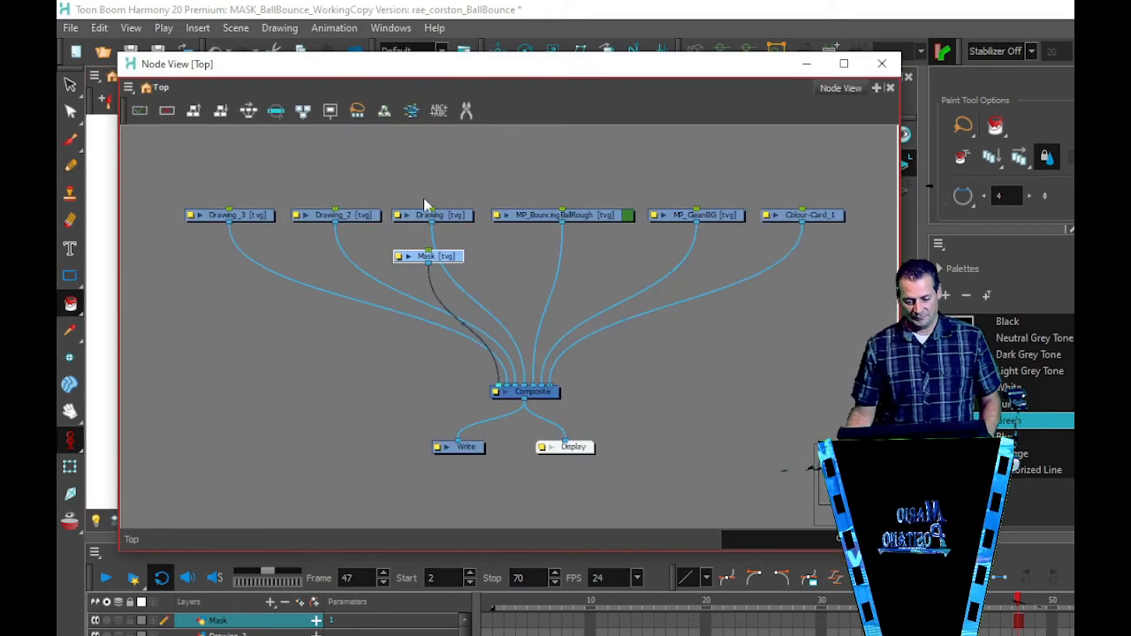
left_click_drag(456, 75, 489, 98)
mouse_move(482, 280)
left_mouse_down()
mouse_move(372, 256)
mouse_move(323, 276)
mouse_move(237, 267)
mouse_move(204, 242)
mouse_move(413, 227)
mouse_move(630, 171)
mouse_move(531, 200)
left_mouse_up()
mouse_move(270, 204)
left_mouse_down()
mouse_move(378, 272)
mouse_move(469, 267)
mouse_move(387, 242)
left_mouse_up()
left_click_drag(549, 203, 495, 242)
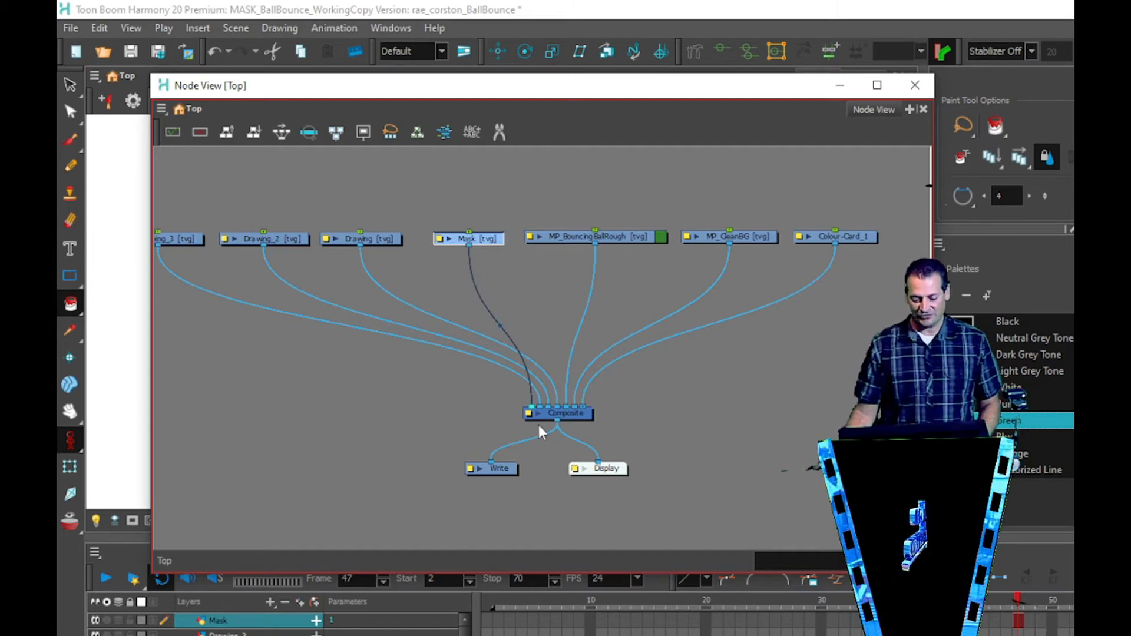
Move the Mask connection on the Composite node to the port between those of Drawing and MP_BouncingBallRough
scroll(539, 424, "up", 2)
left_click_drag(533, 383, 571, 381)
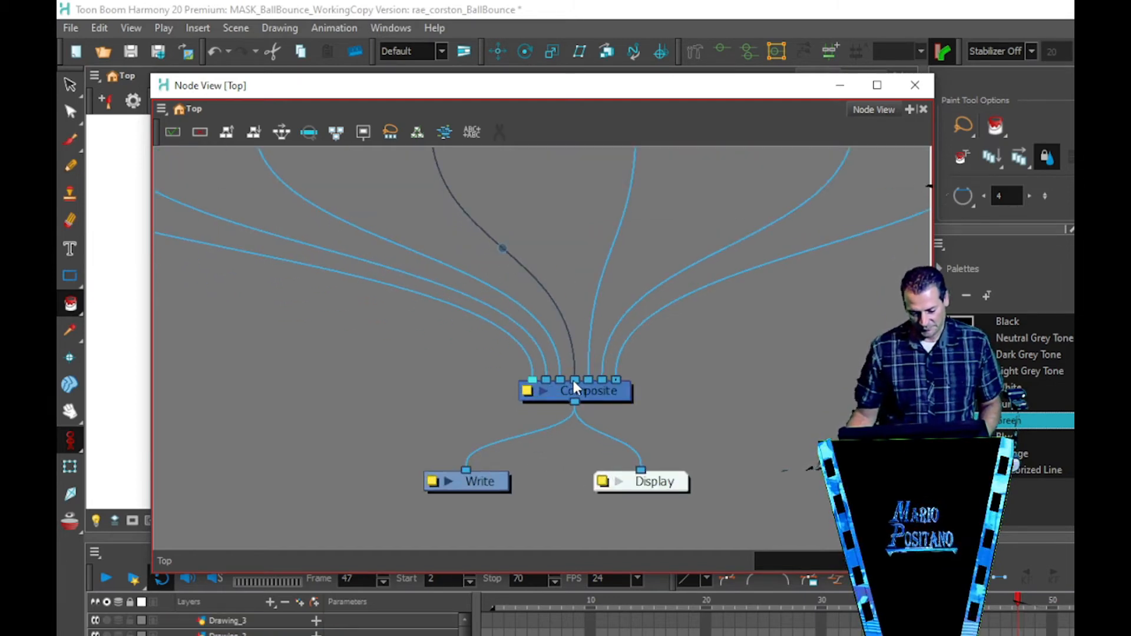
scroll(566, 281, "down", 2)
Nudge the MP_BouncingBallRough and Mask nodes to even out the row above the Composite
left_click_drag(546, 271, 540, 305)
mouse_move(631, 213)
left_mouse_down()
mouse_move(635, 194)
mouse_move(626, 213)
left_mouse_up()
mouse_move(498, 213)
left_mouse_down()
mouse_move(502, 179)
mouse_move(497, 212)
left_mouse_up()
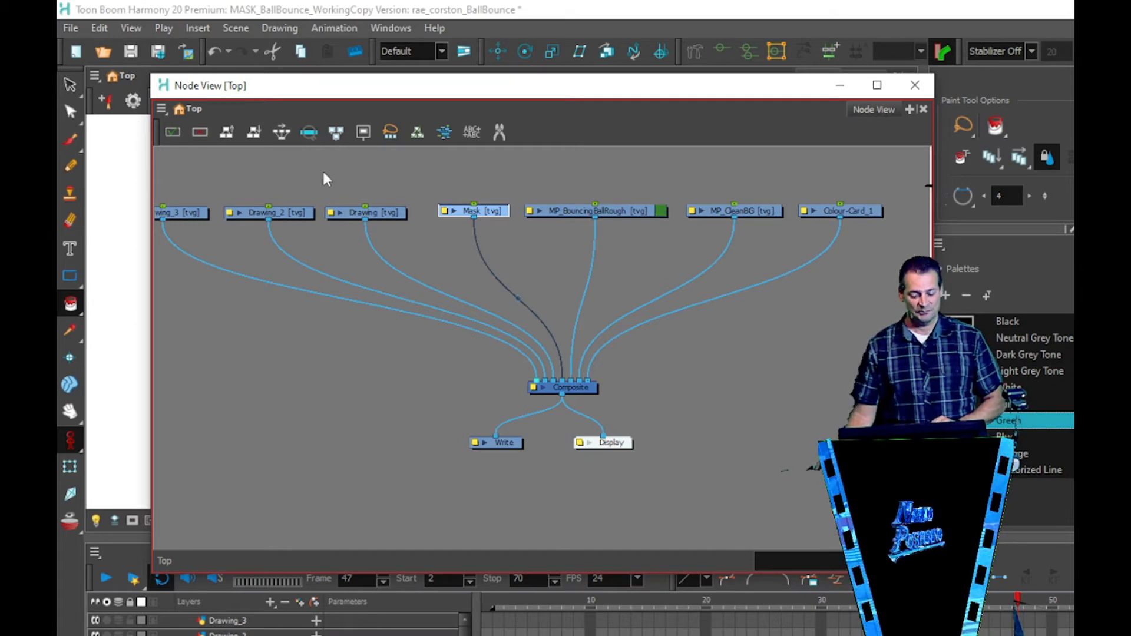
Insert a Cutter node from the Combine category and move it into the empty space beside the Composite node
right_click(674, 345)
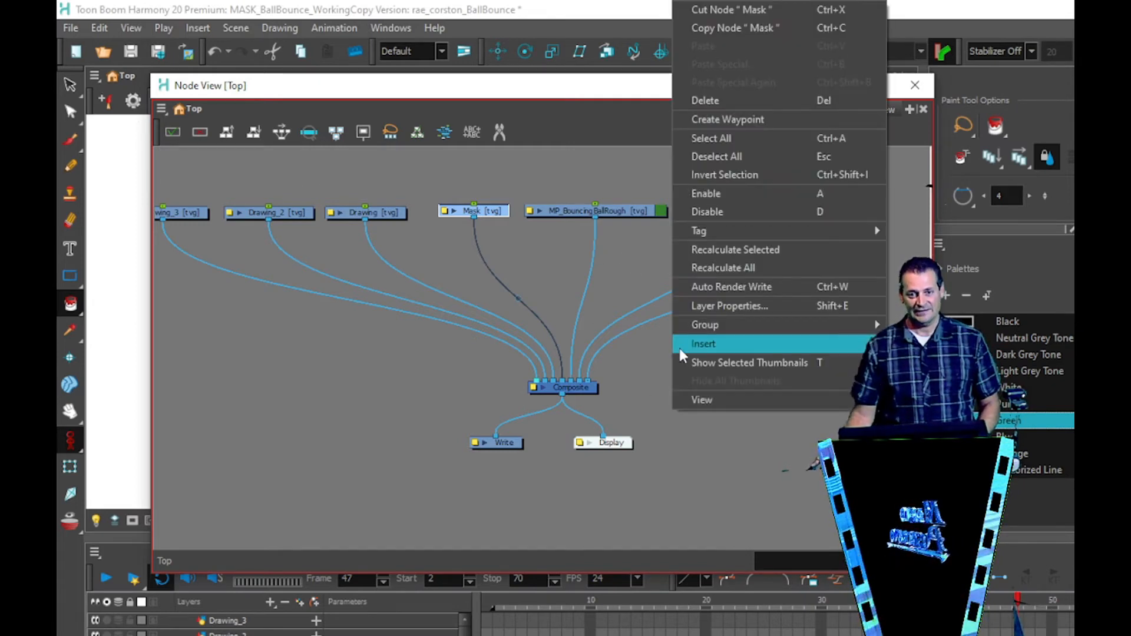
right_click(344, 374)
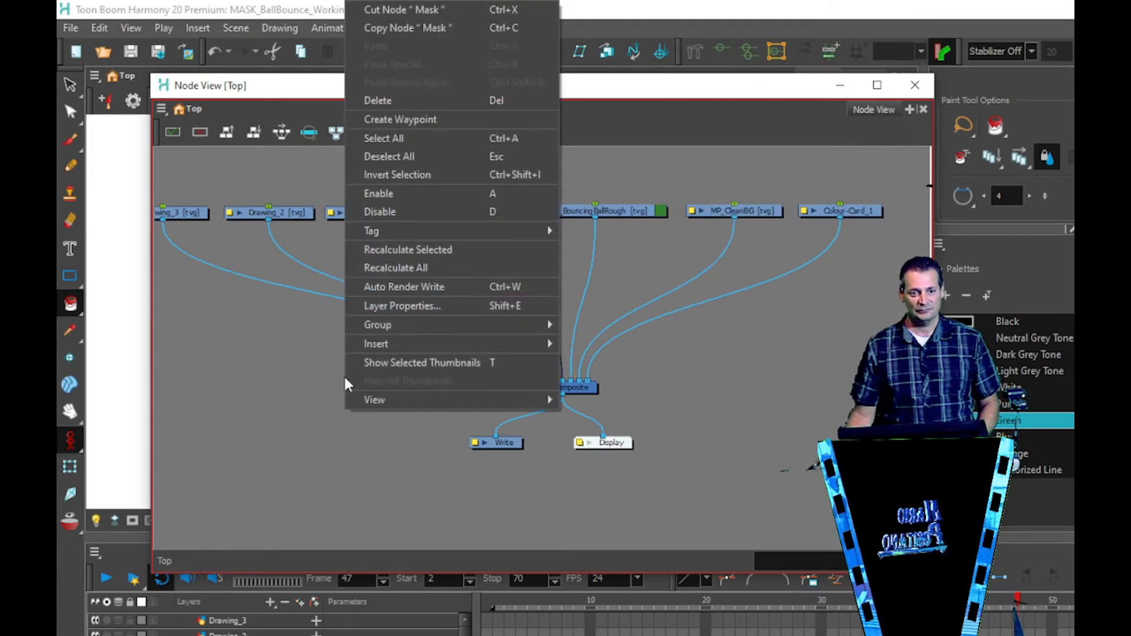
mouse_move(370, 348)
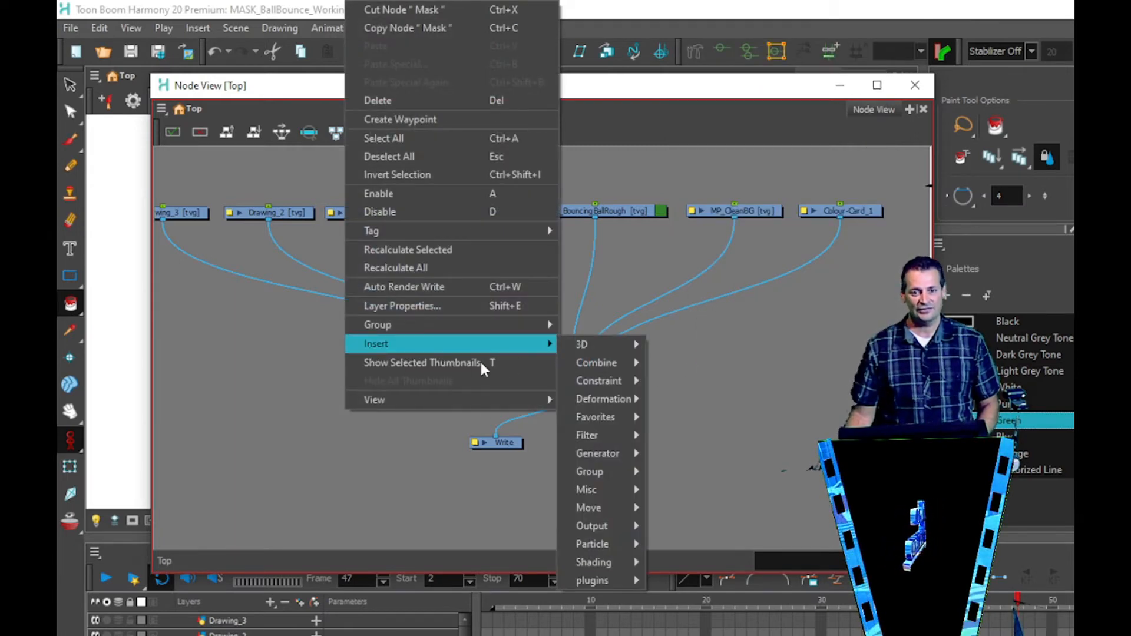
mouse_move(628, 386)
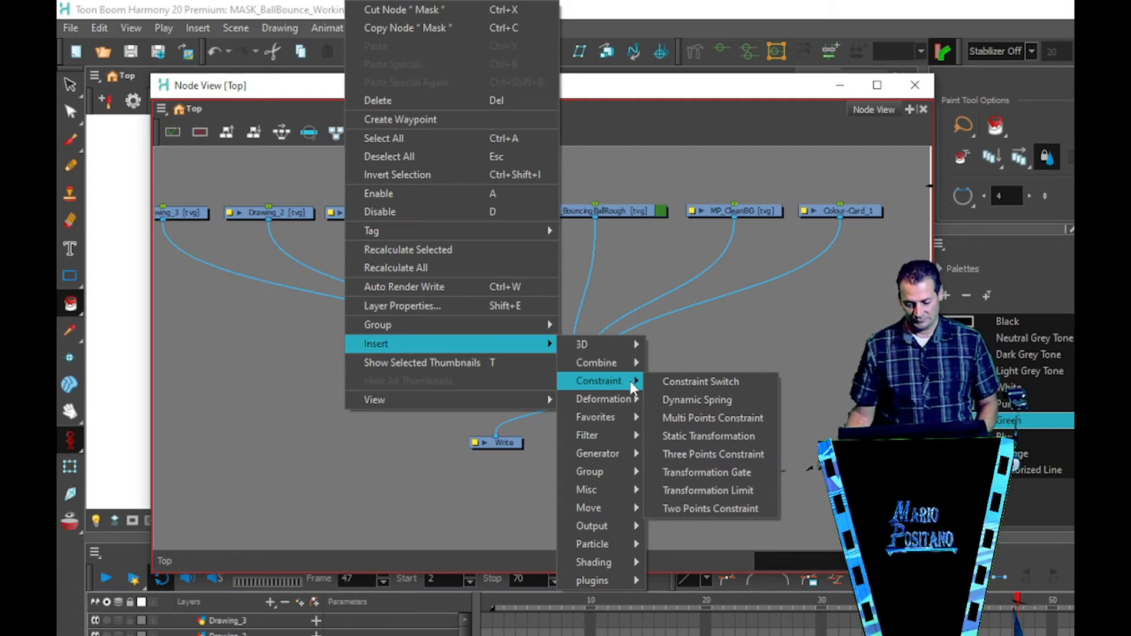
mouse_move(629, 367)
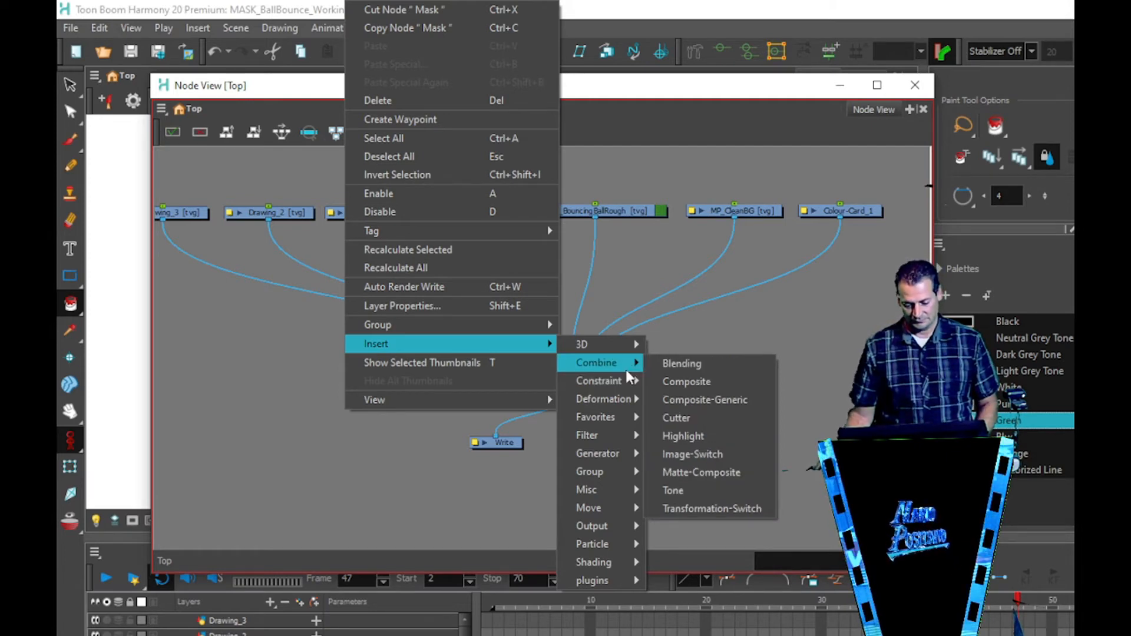
left_click(730, 414)
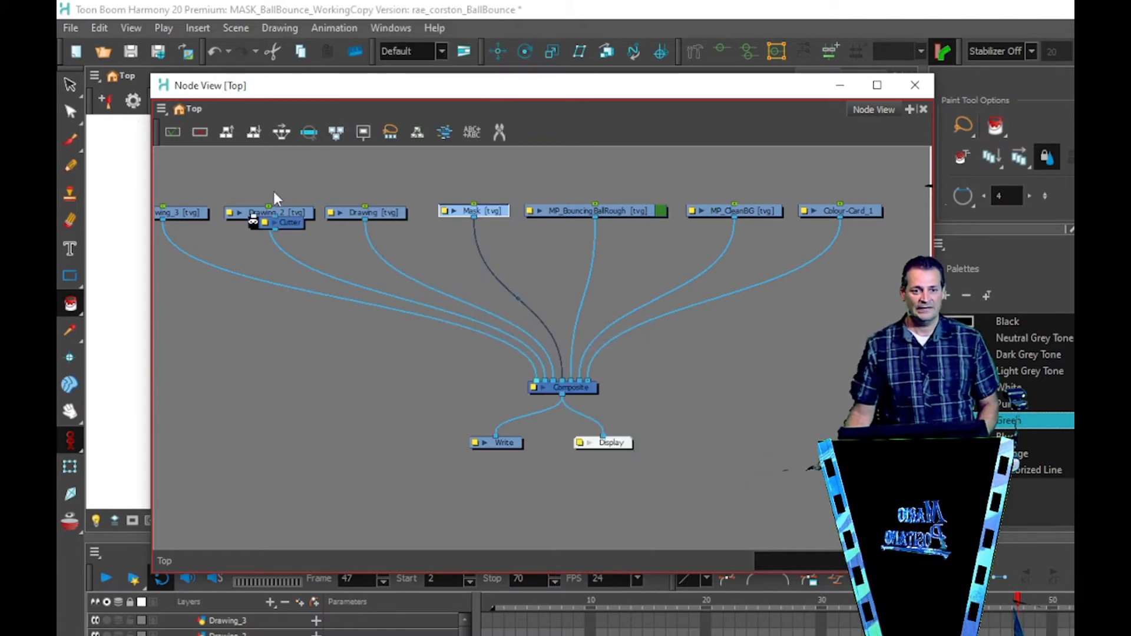
left_click_drag(284, 222, 375, 355)
scroll(376, 355, "up", 2)
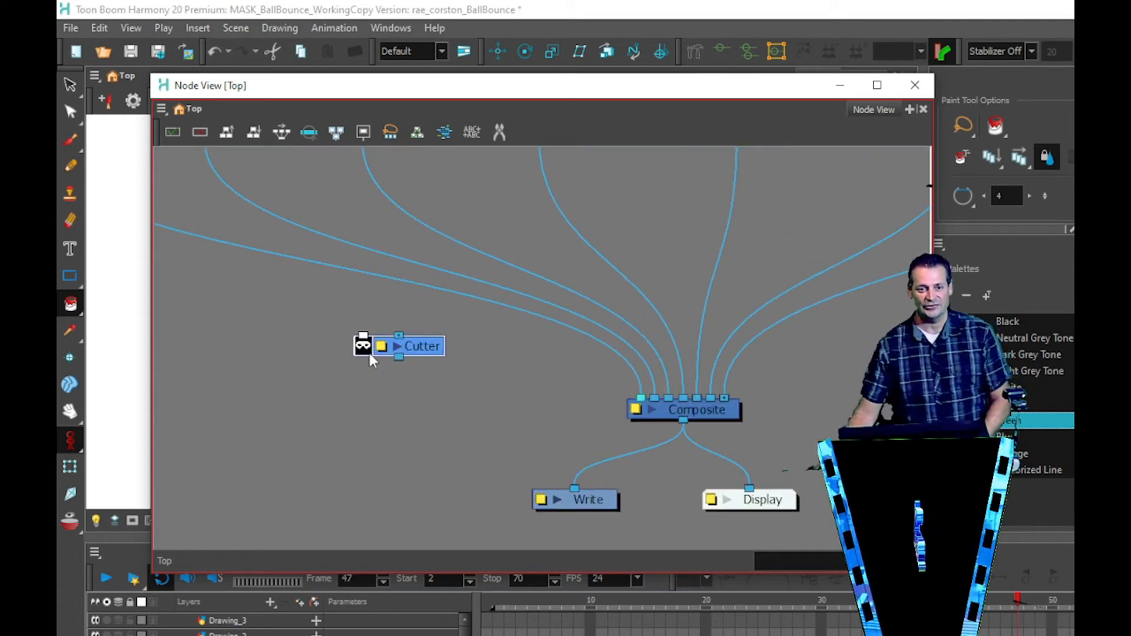
scroll(371, 356, "up", 1)
scroll(371, 357, "down", 1)
scroll(371, 357, "up", 3)
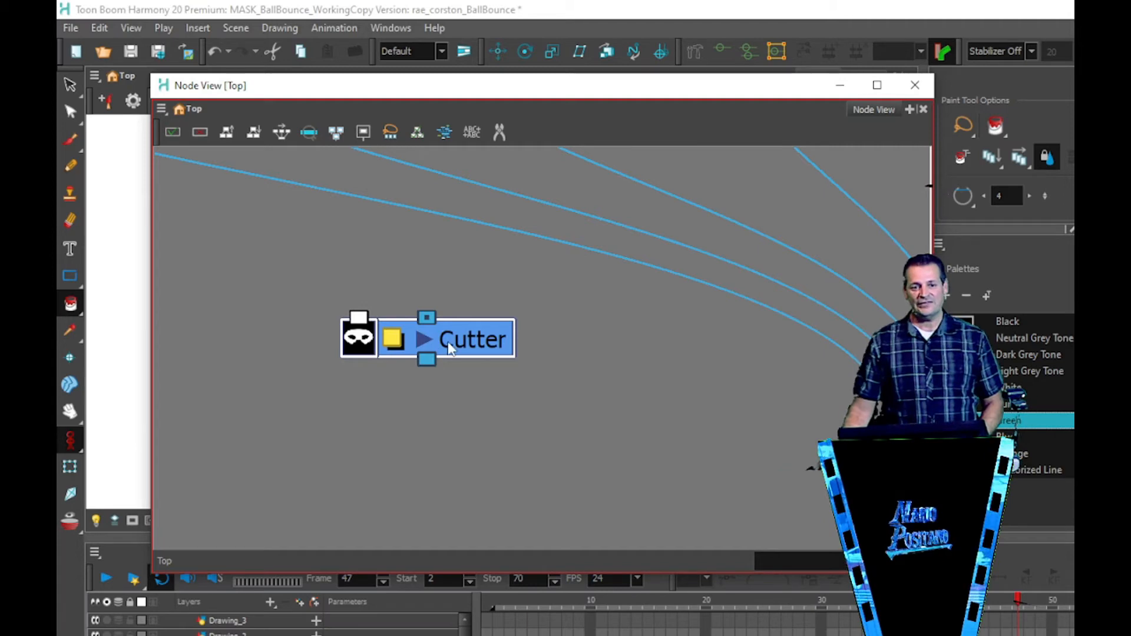
left_click_drag(472, 349, 498, 350)
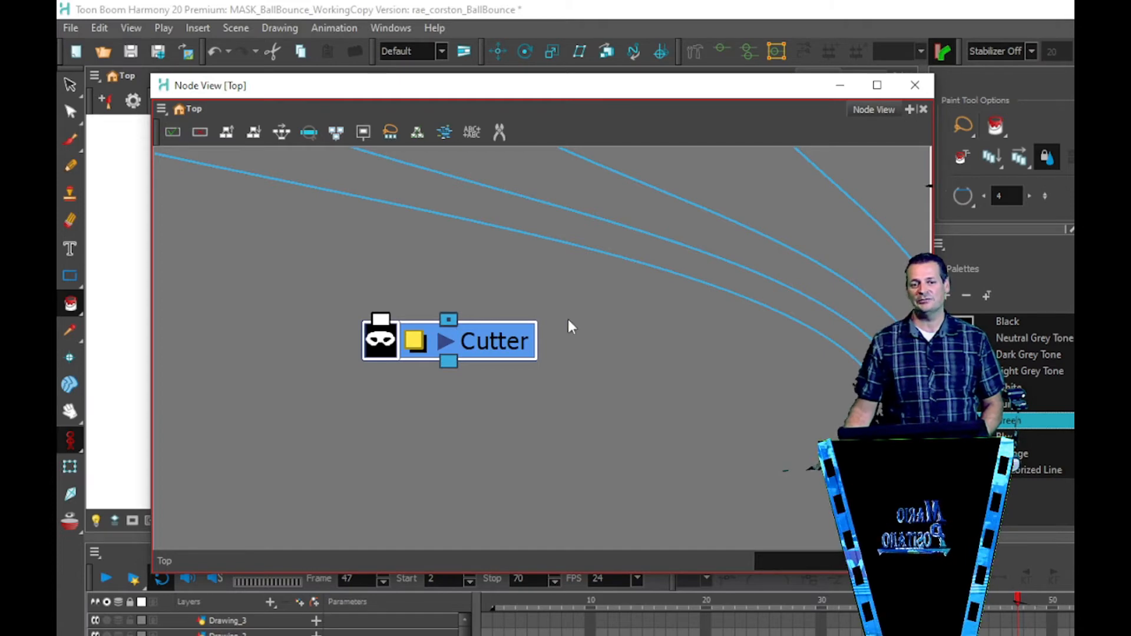
Splice the Cutter node into the connection between MP_BouncingBallRough and Composite and check what feeds its image port
scroll(567, 317, "down", 5)
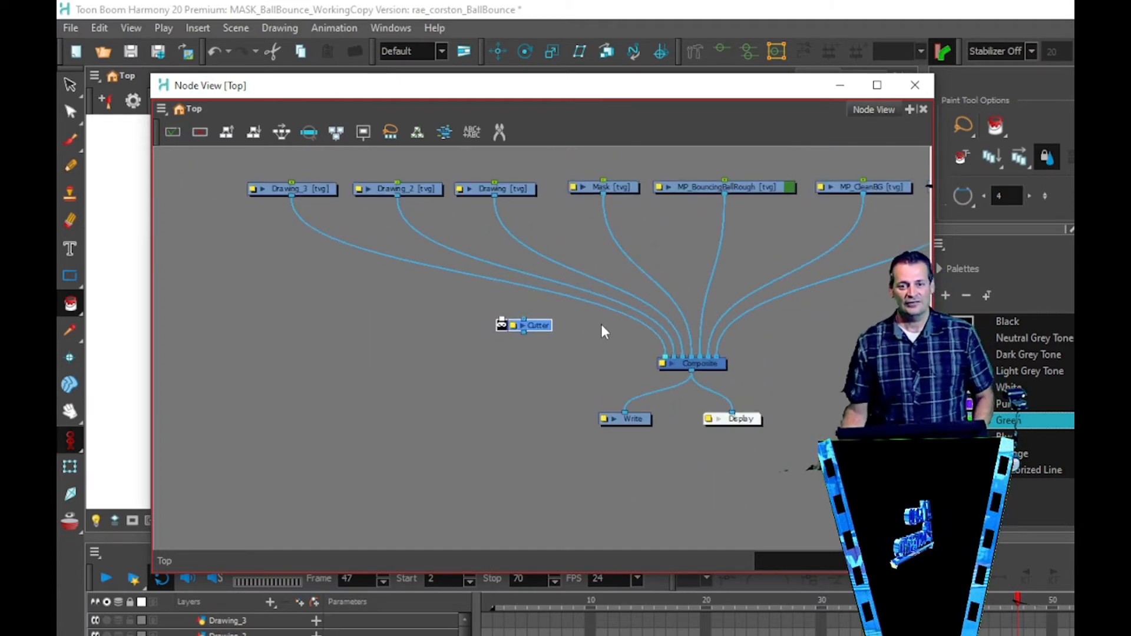
mouse_move(549, 331)
left_mouse_down()
mouse_move(684, 264)
mouse_move(700, 276)
mouse_move(517, 322)
mouse_move(591, 291)
left_mouse_up()
scroll(522, 331, "up", 4)
scroll(593, 293, "down", 2)
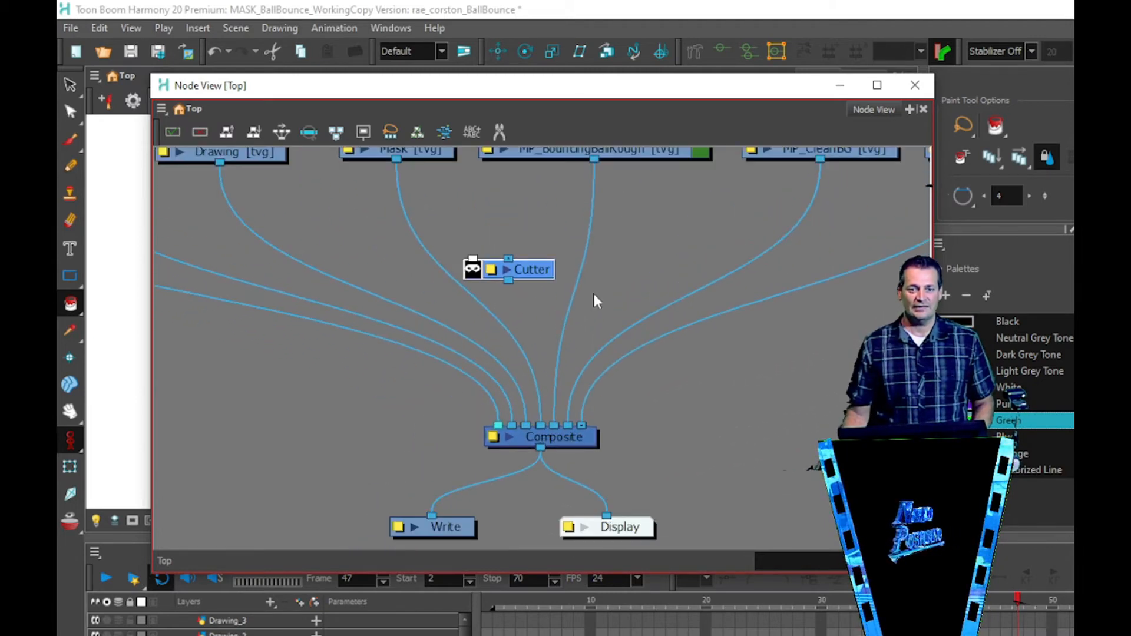
left_click_drag(574, 238, 594, 247)
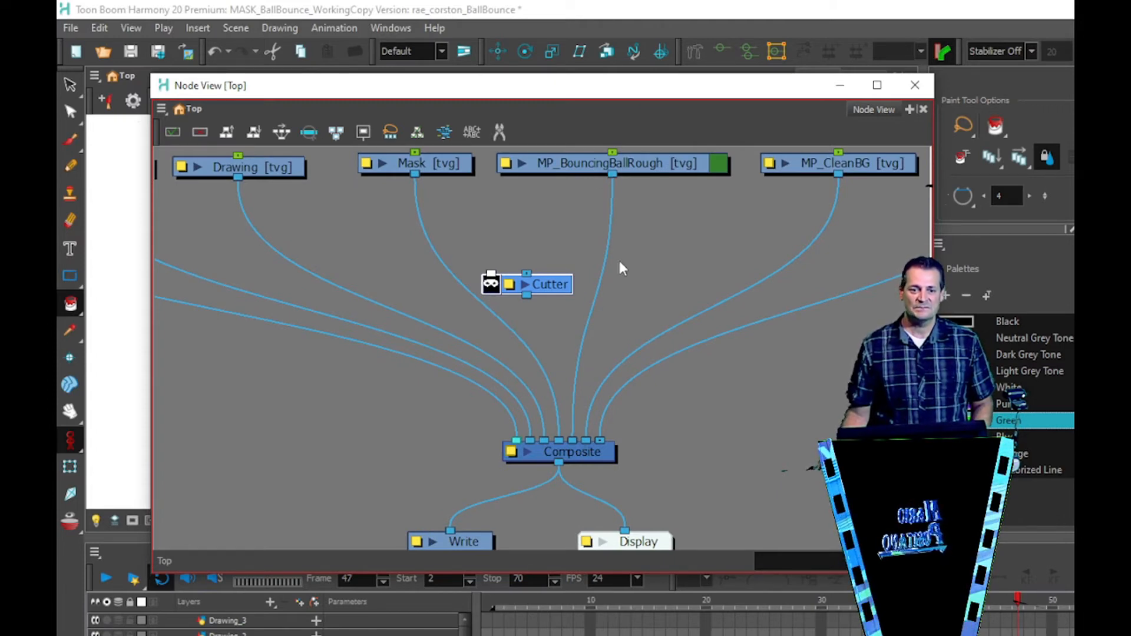
left_click_drag(552, 291, 568, 272)
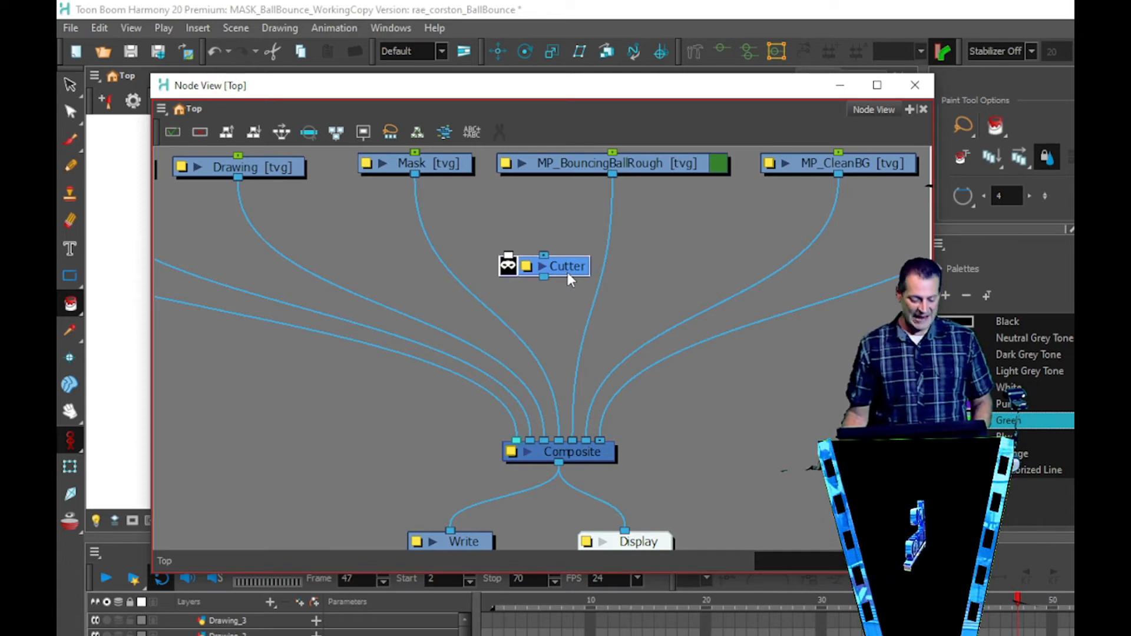
left_click_drag(570, 275, 621, 277)
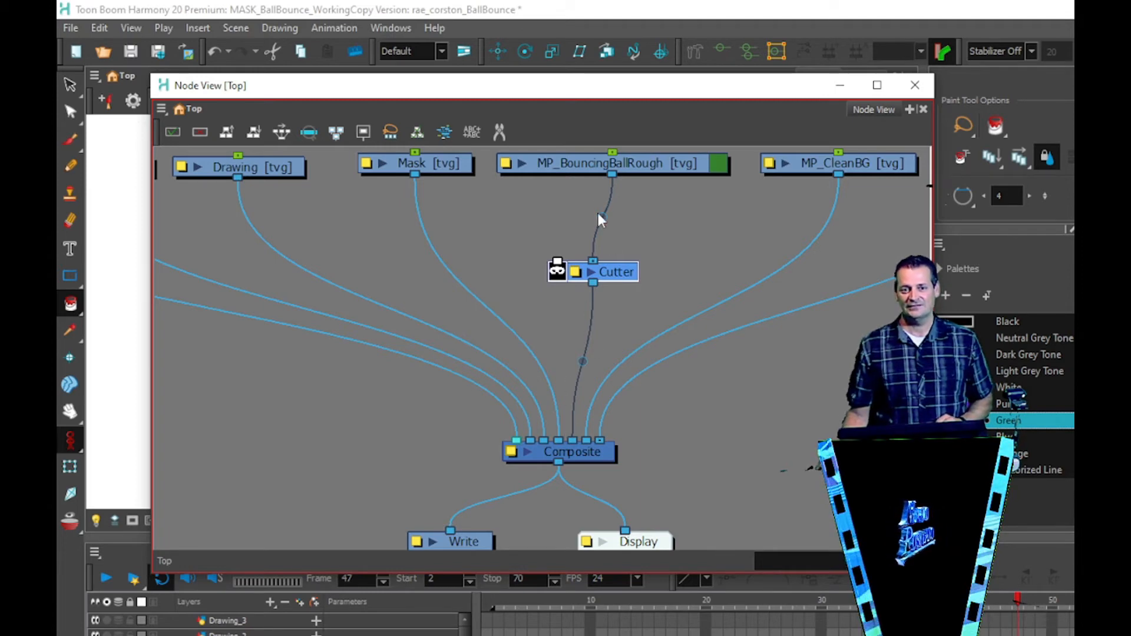
scroll(580, 211, "up", 5)
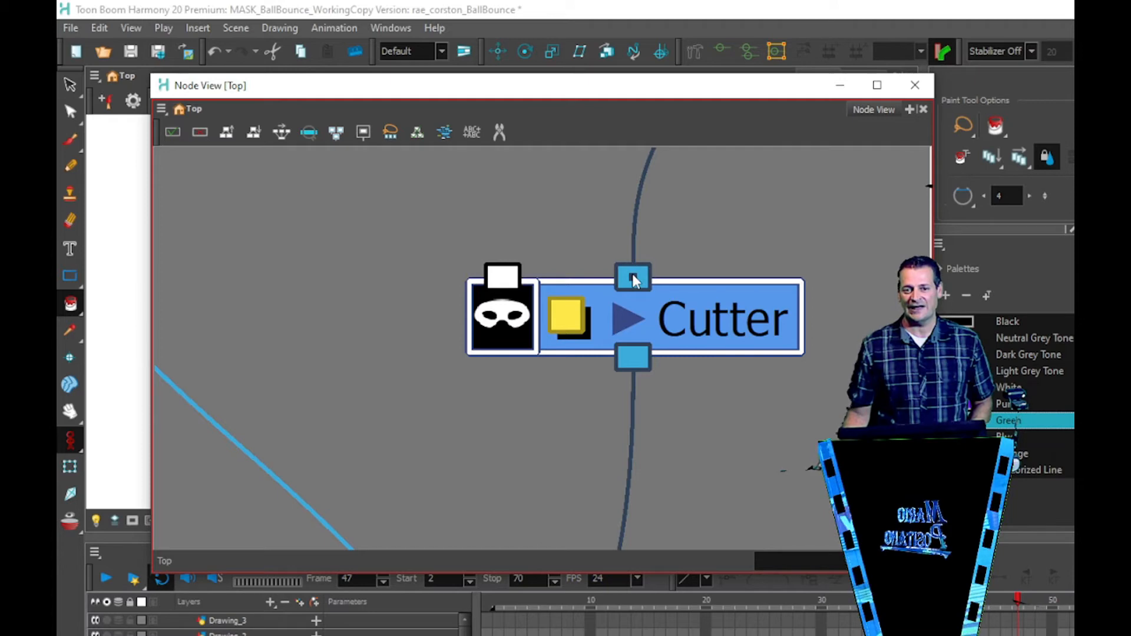
mouse_move(631, 273)
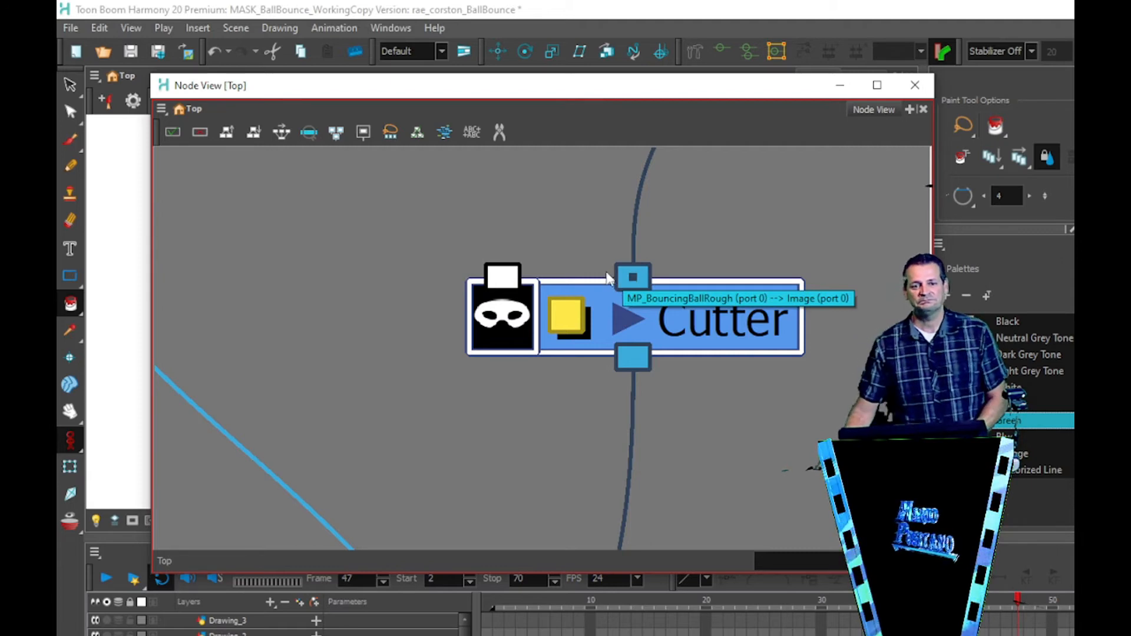
scroll(608, 275, "down", 5)
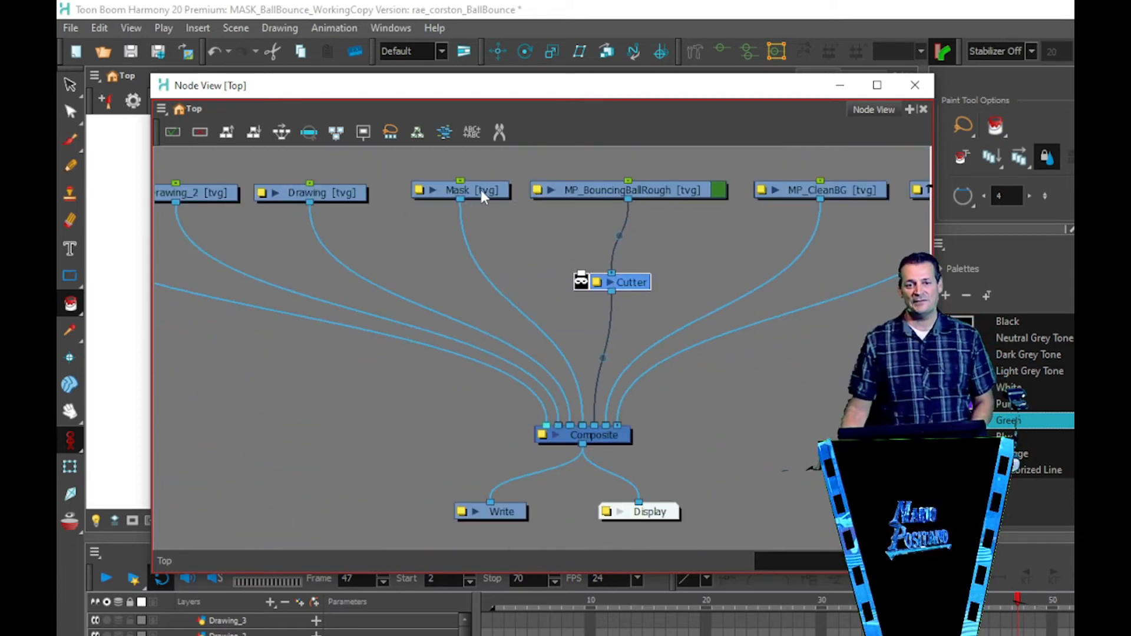
Move the Mask connection from the Composite to the Cutter's matte port and check the result in the Camera view
left_click(469, 192)
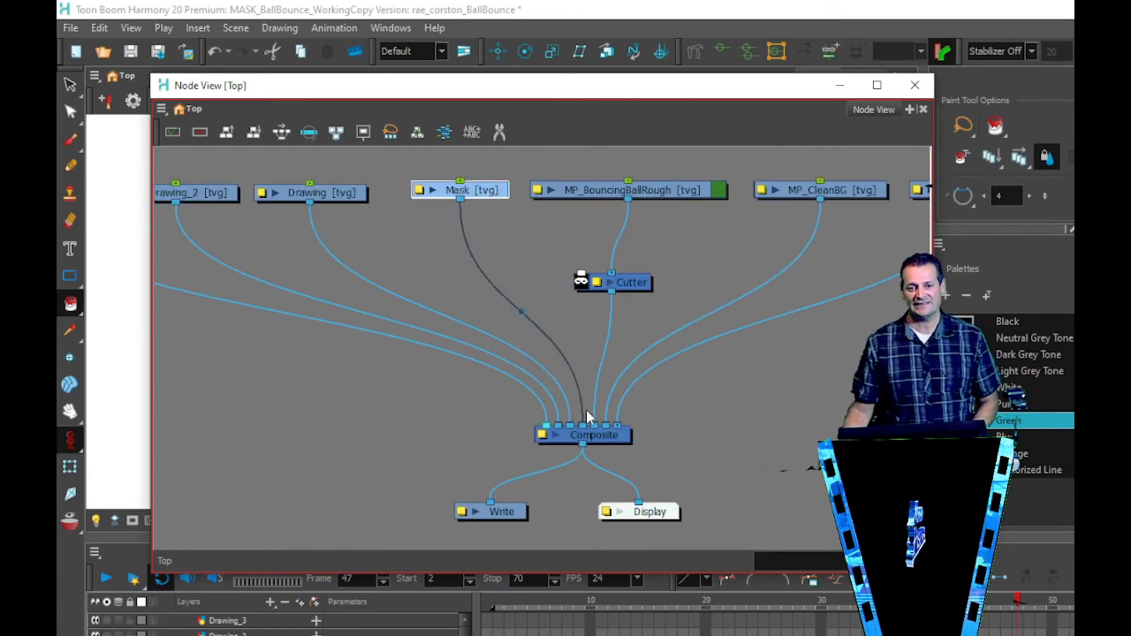
left_click_drag(585, 425, 581, 276)
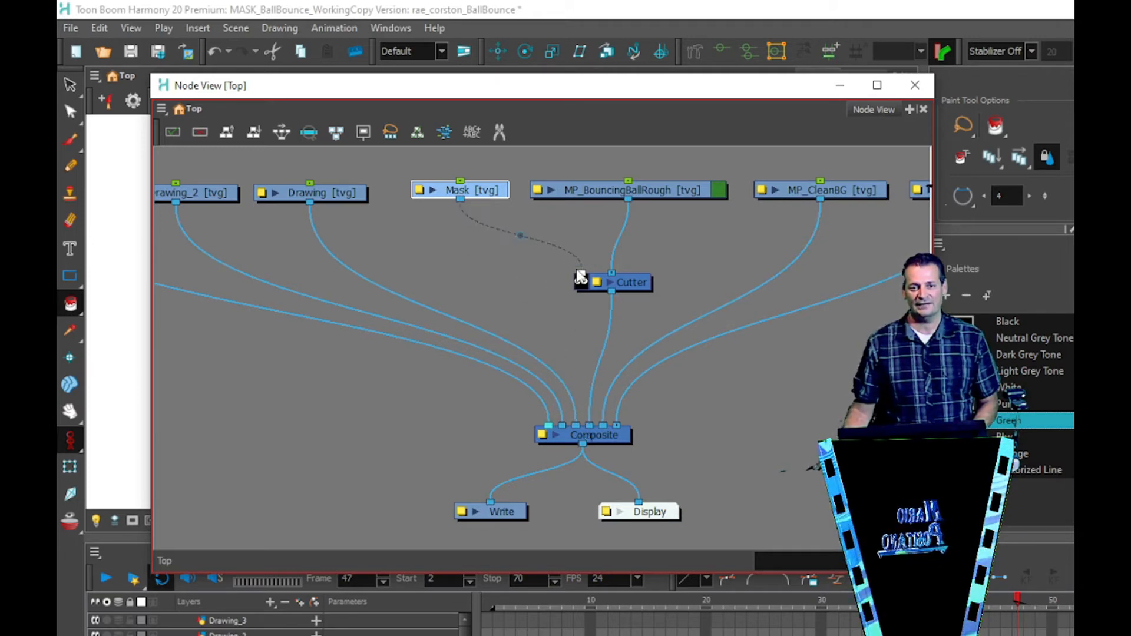
left_click(406, 10)
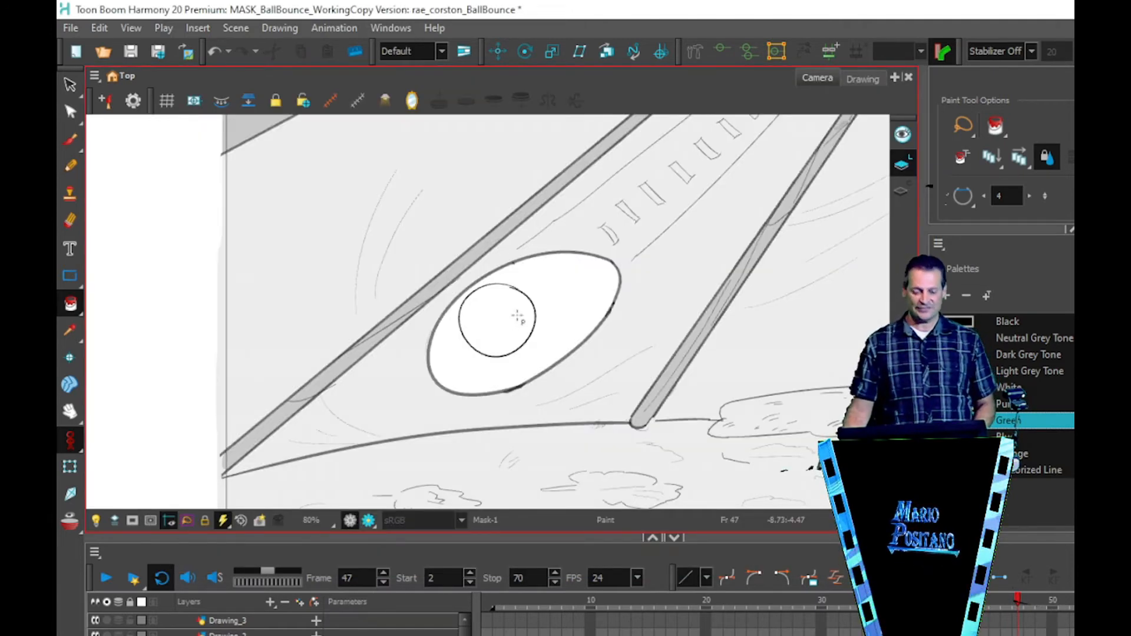
Undo the Mask's connection to the Cutter and compare the drawing in the Camera view
key("alt+Tab")
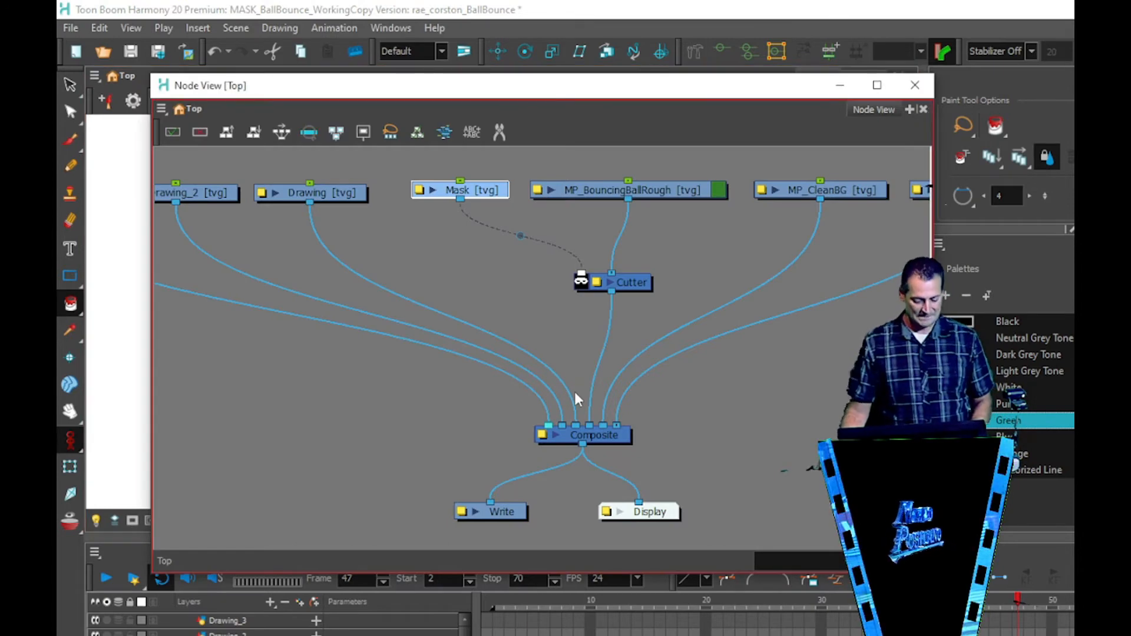
key("ctrl+z")
key("alt+Tab")
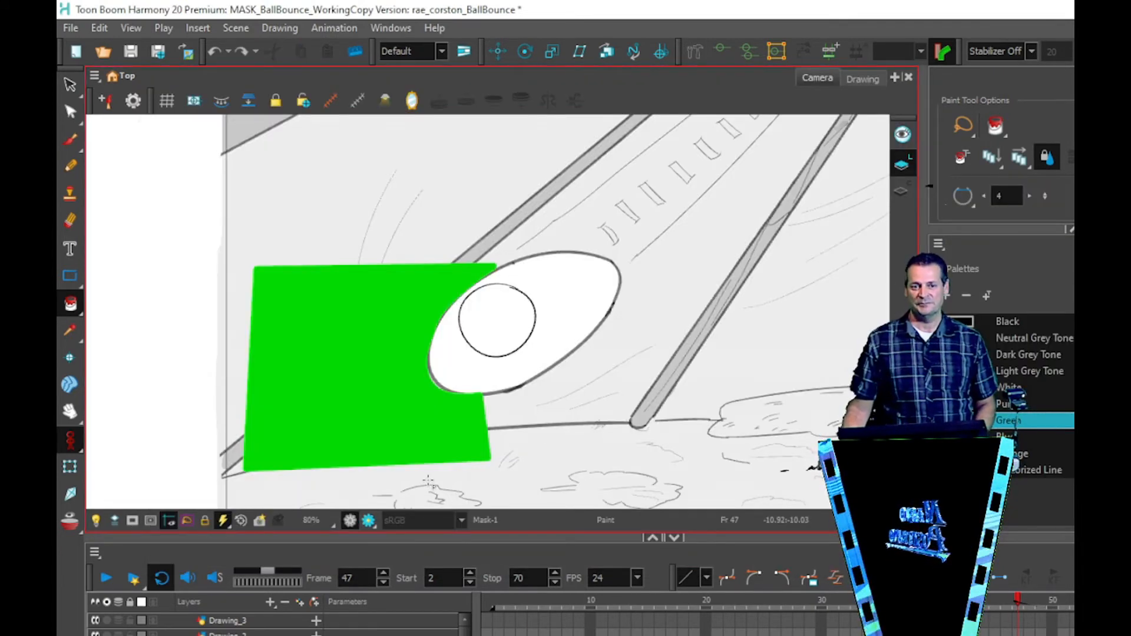
Return to the Node View and reconnect the Mask from the Composite to the Cutter's matte port
key("alt+Tab")
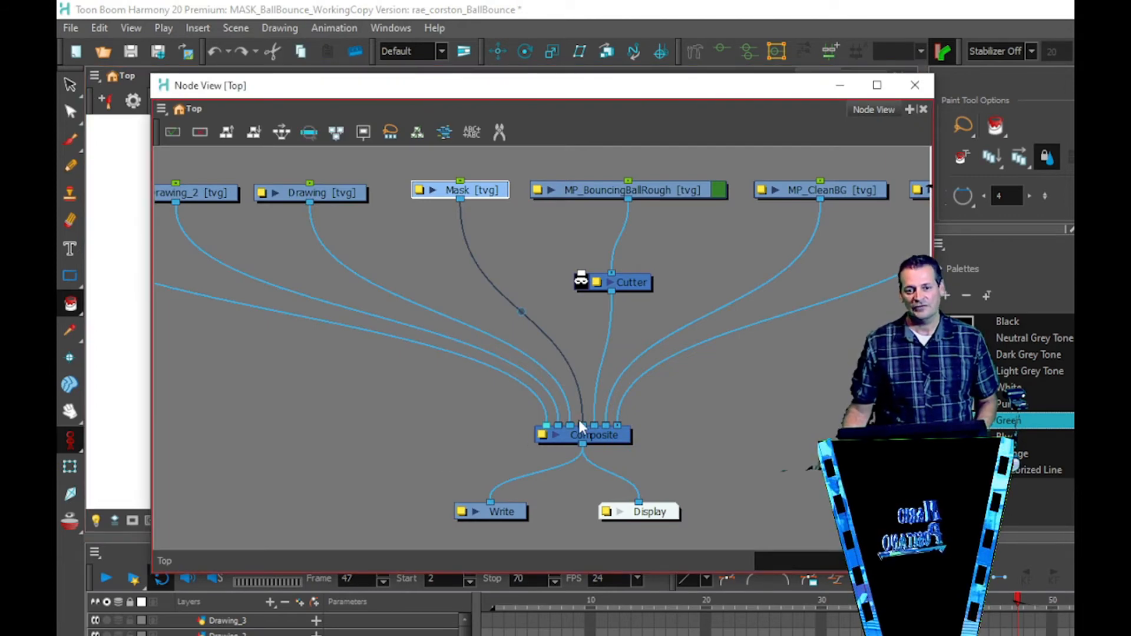
left_click_drag(580, 423, 580, 273)
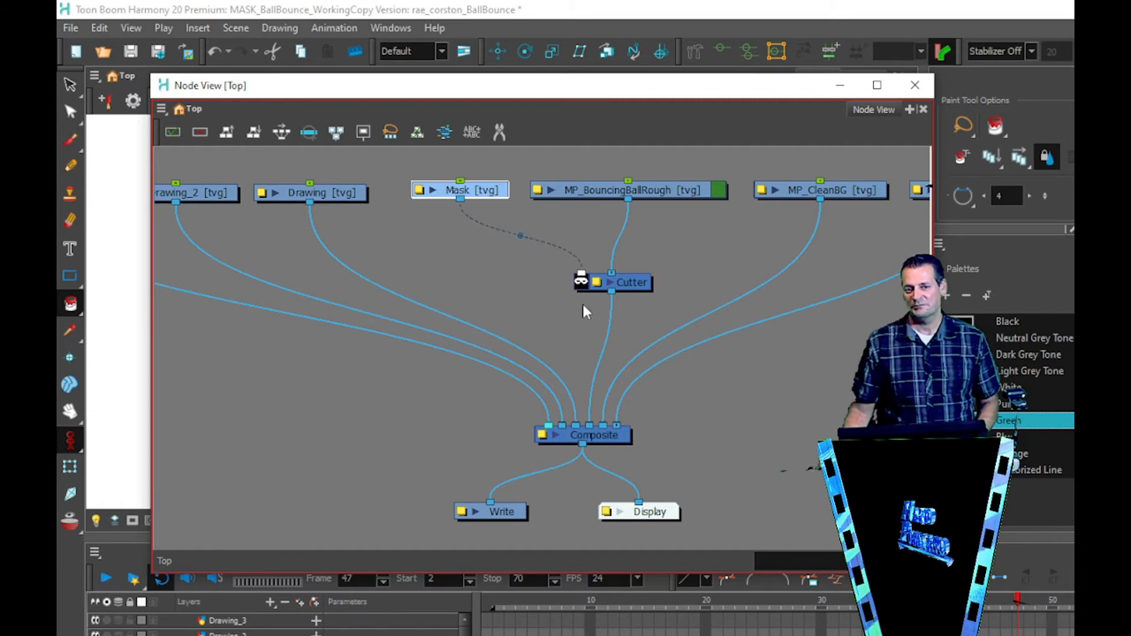
scroll(663, 285, "up", 2)
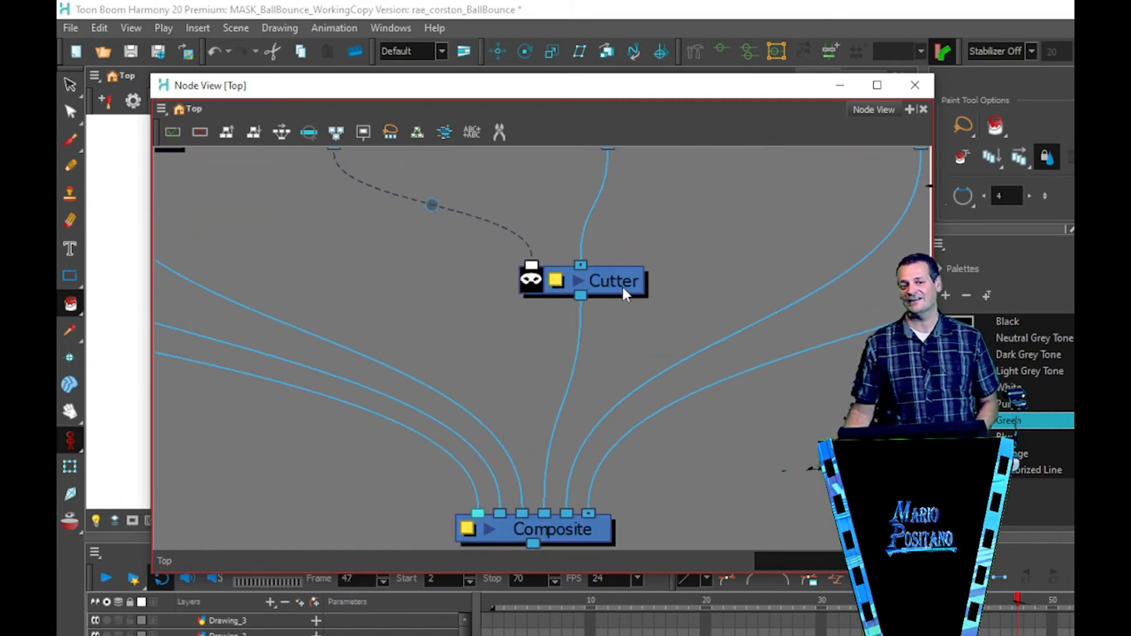
scroll(608, 294, "down", 3)
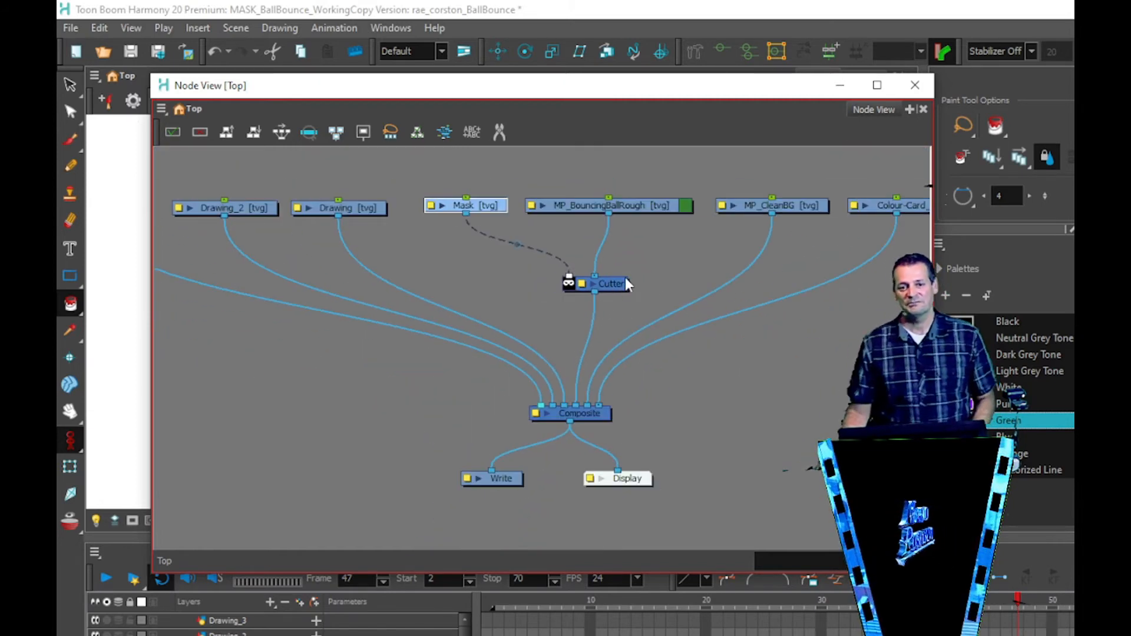
Bring the whole tent scene into the Camera view and play back the ball bounce with the cutter applied
key("alt+Tab")
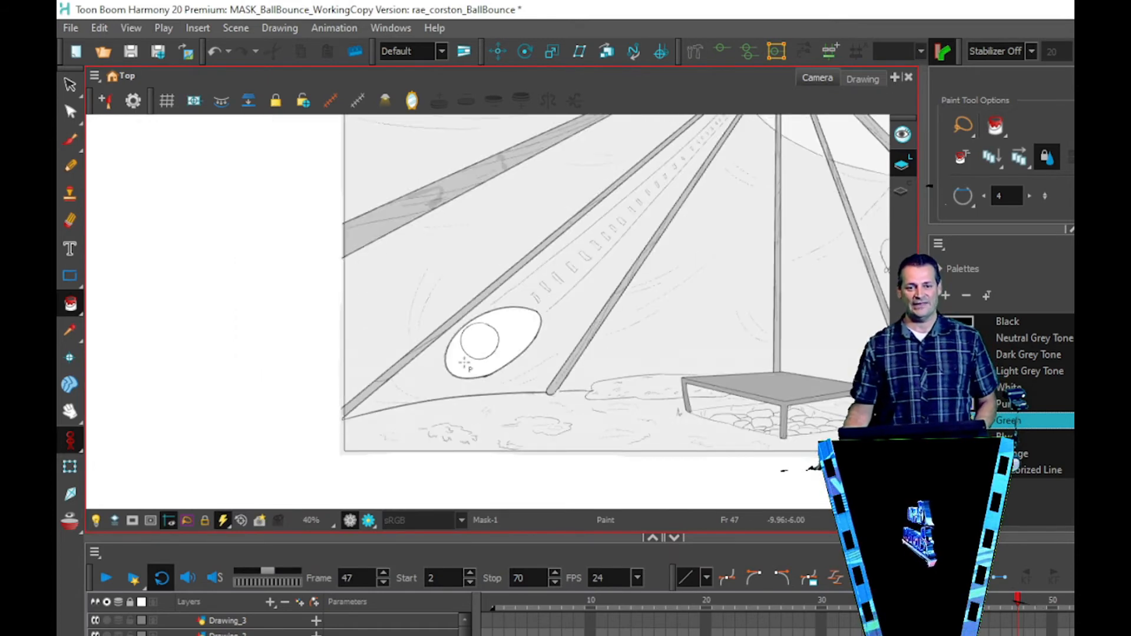
mouse_move(542, 337)
left_mouse_down()
mouse_move(389, 364)
mouse_move(401, 364)
left_mouse_up()
left_click(106, 578)
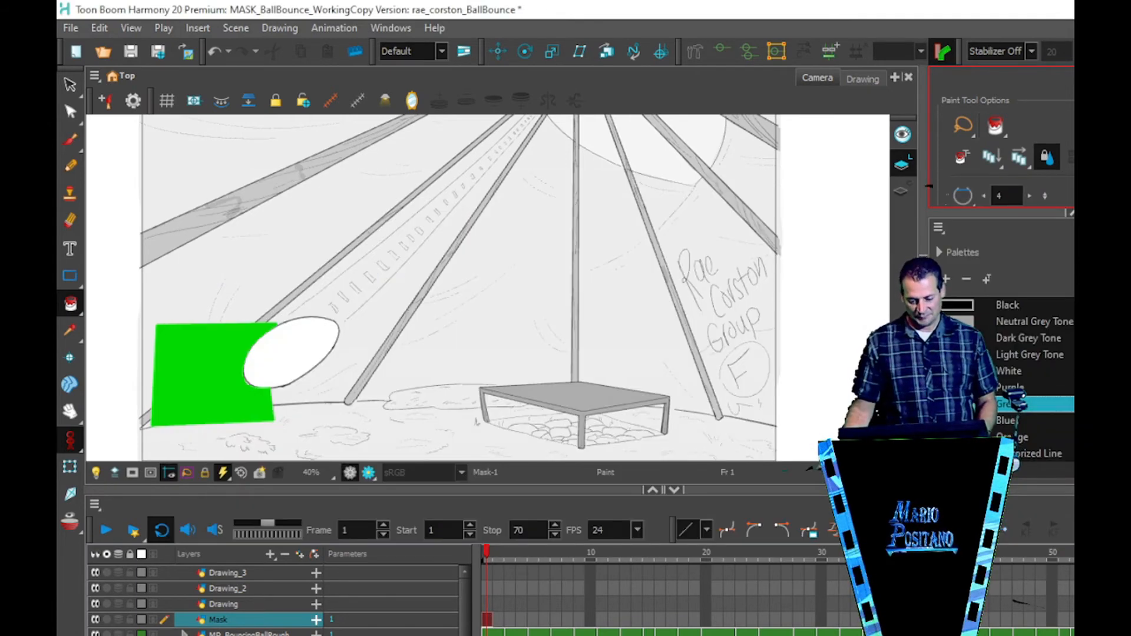
Nudge the Mask node slightly towards MP_BouncingBallRough in the Node View and go back to the Camera view
key("alt+Tab")
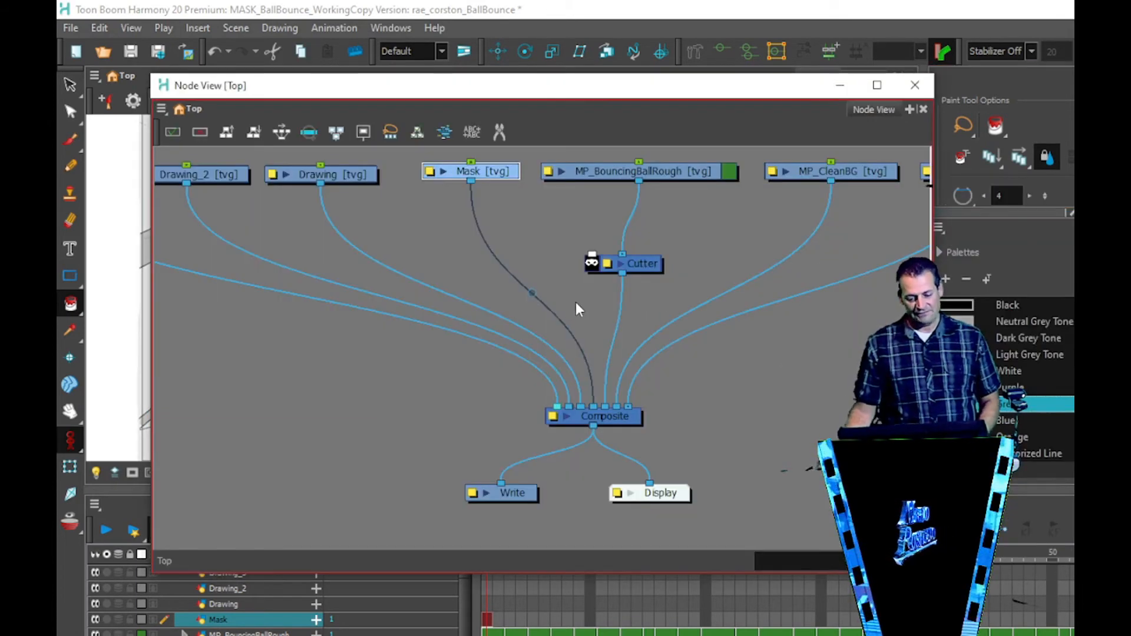
left_click_drag(503, 178, 515, 183)
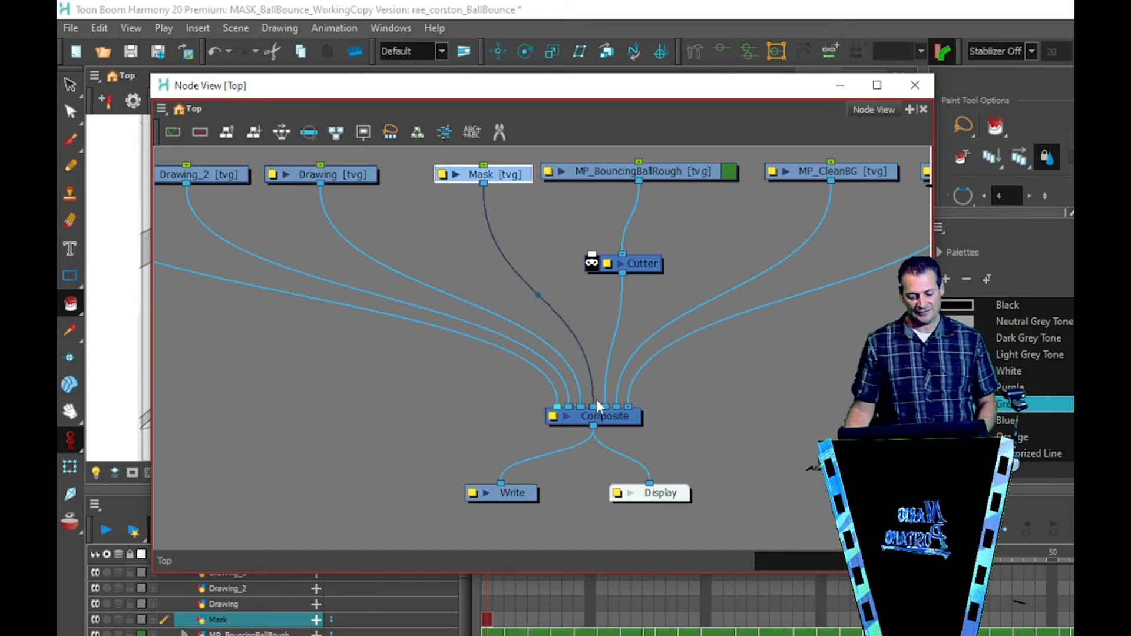
key("alt+Tab")
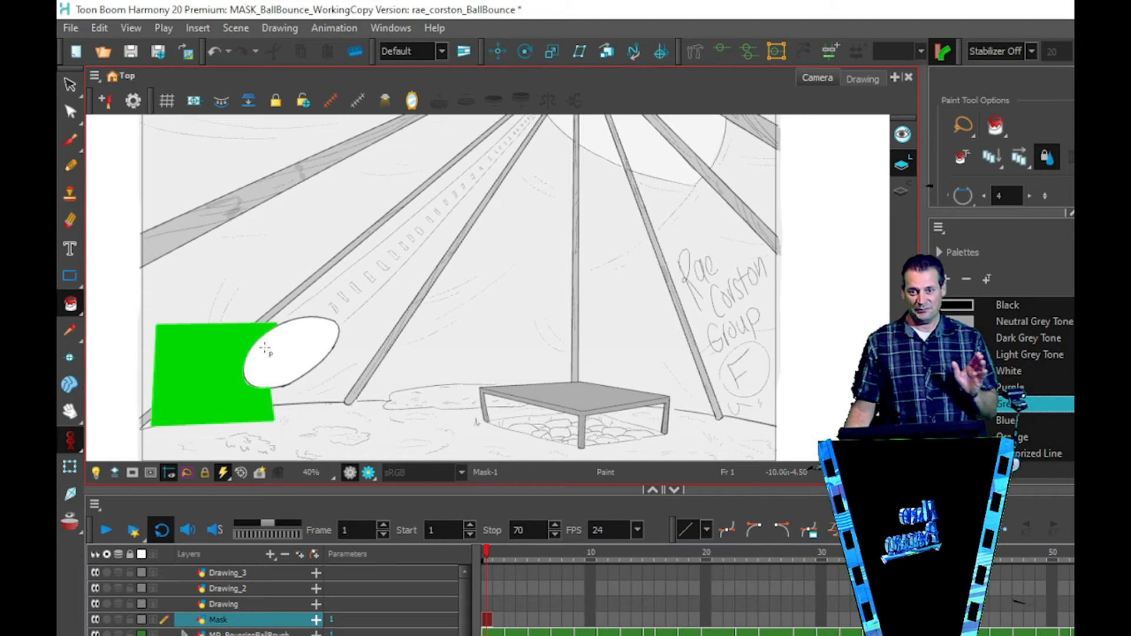
Play the animation with the mask visible, stop at frame 54, and select the Mask drawing's cell at frame 1
scroll(282, 418, "up", 1)
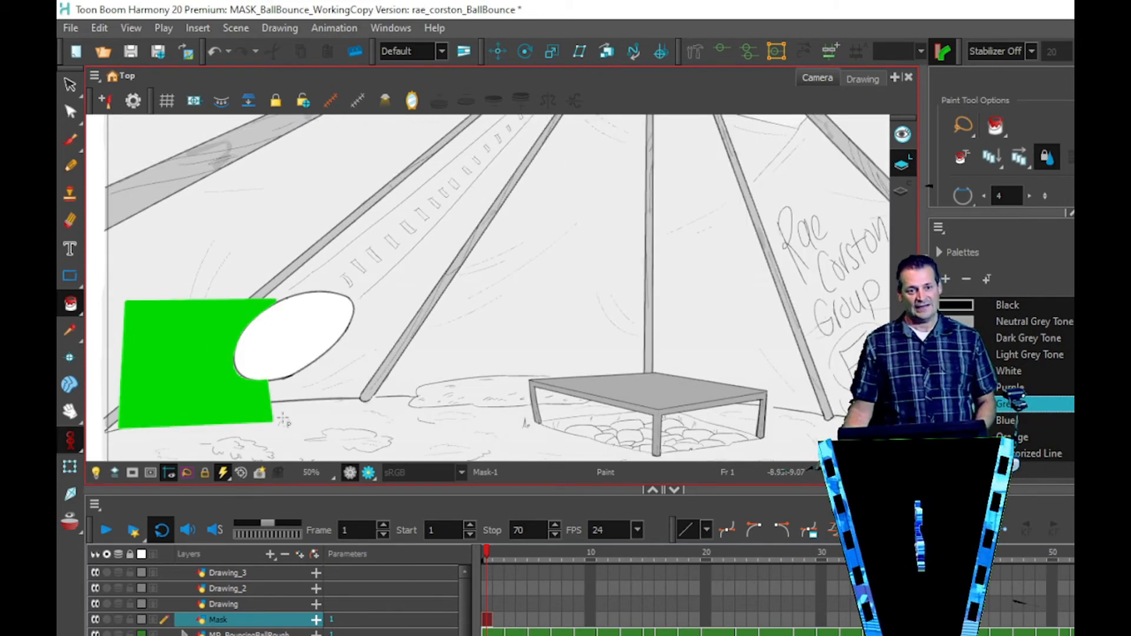
left_click(106, 531)
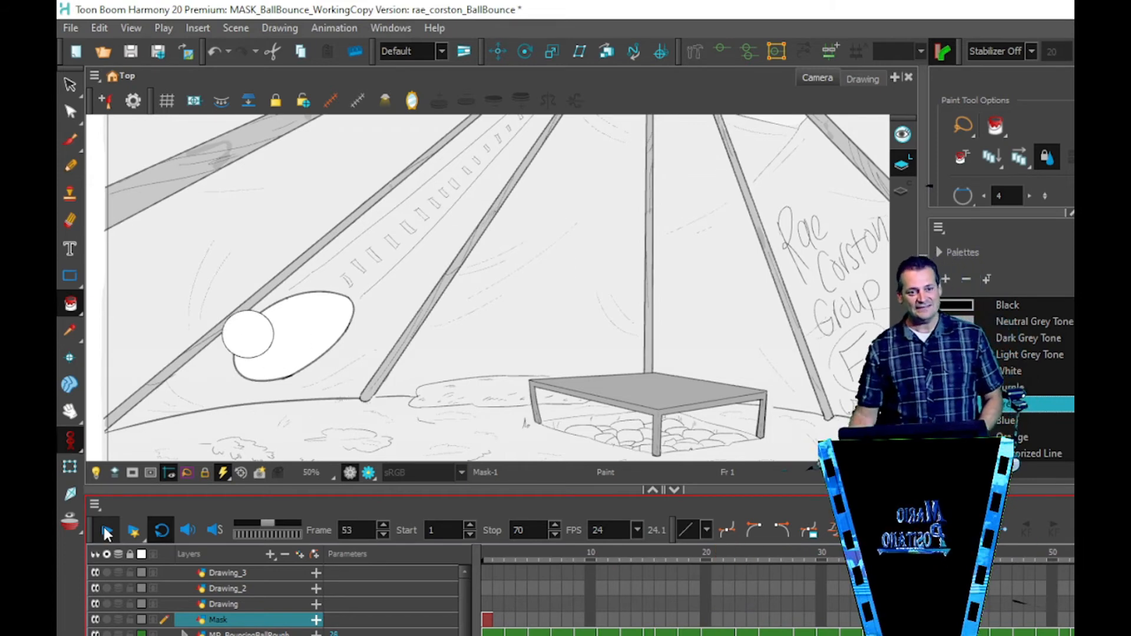
left_click(107, 533)
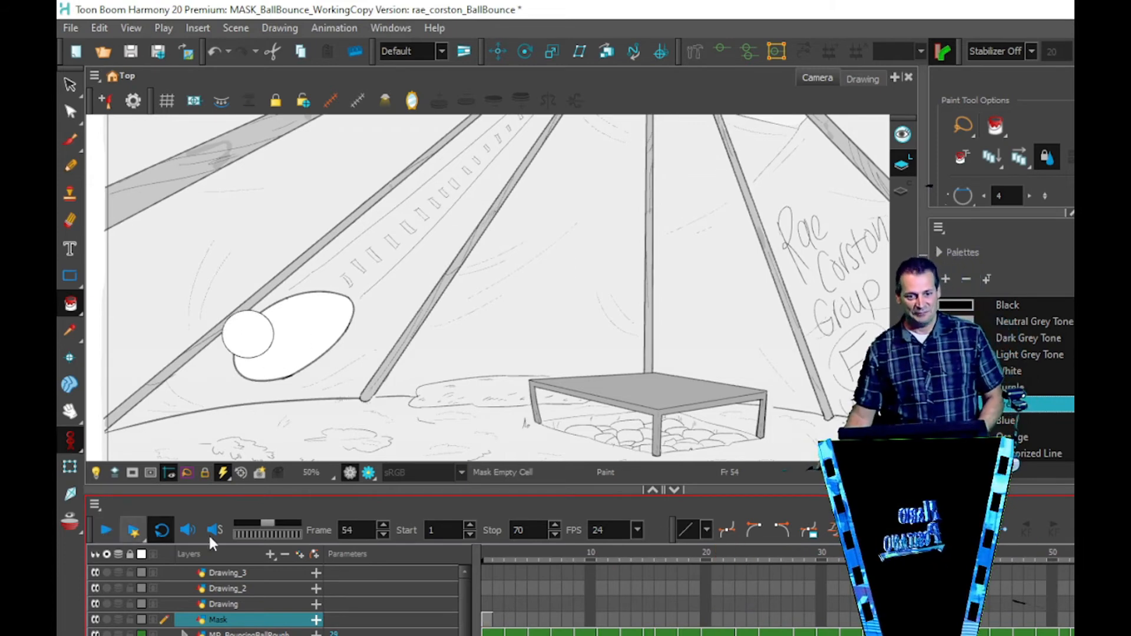
left_click(487, 621)
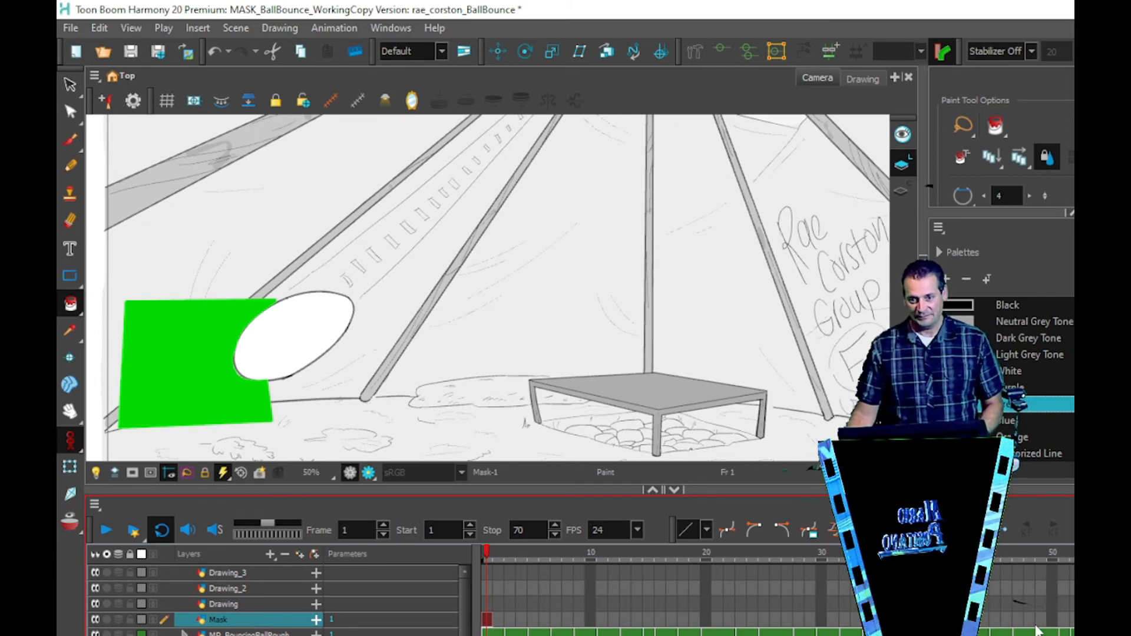
Extend the Mask drawing's exposure to frame 52 and on to frame 65, and play the animation with the mask visible, stopping at frame 13
left_click(1071, 621)
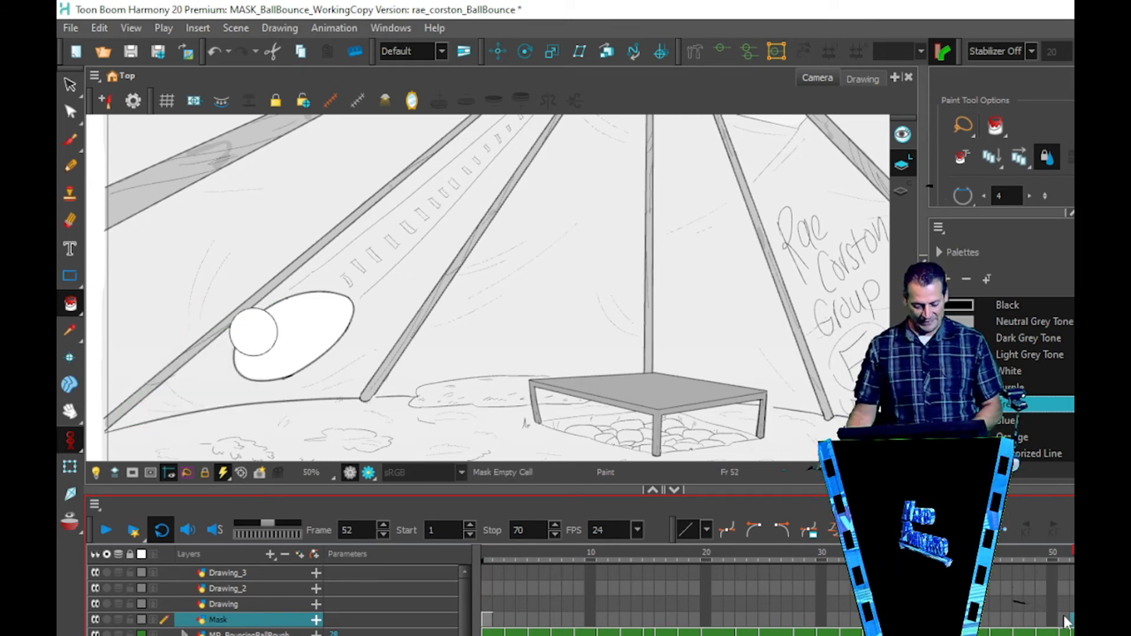
key("F5")
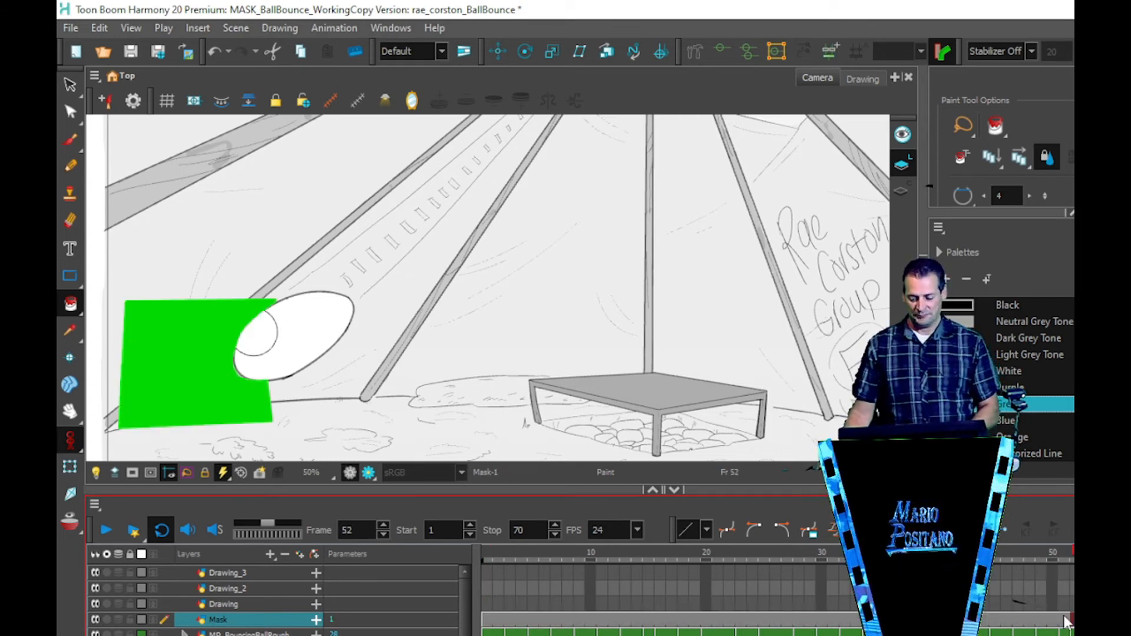
left_click(1130, 620)
key("F5")
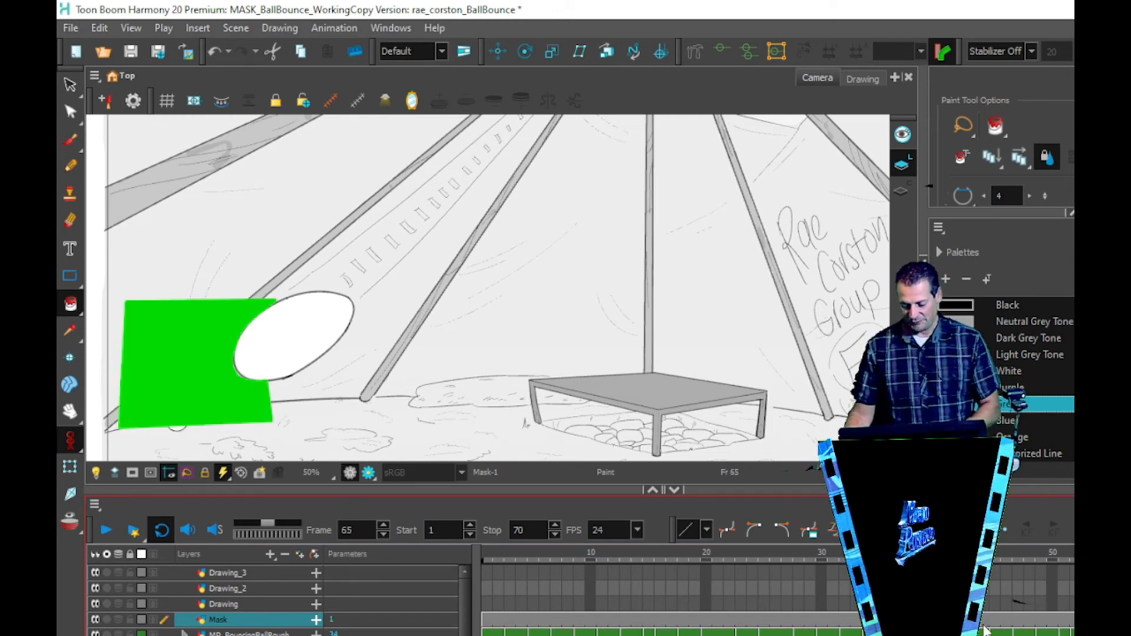
left_click(102, 524)
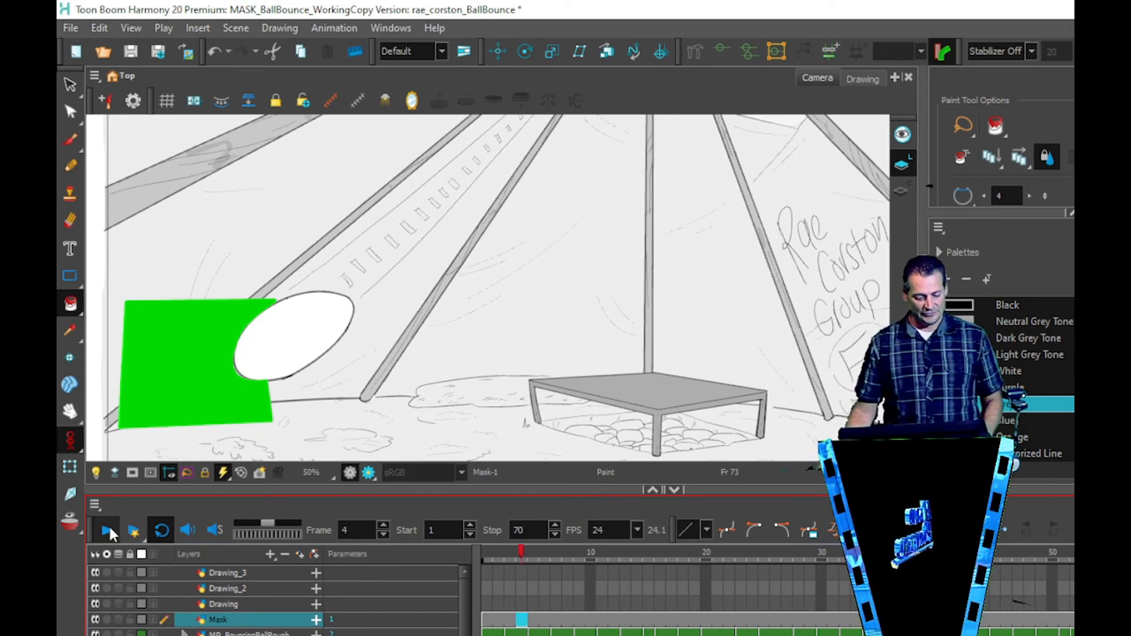
left_click(108, 525)
Move the Mask's connection in the Node View from the Composite to the Cutter's matte port and play the animation in the Camera view
key("alt+Tab")
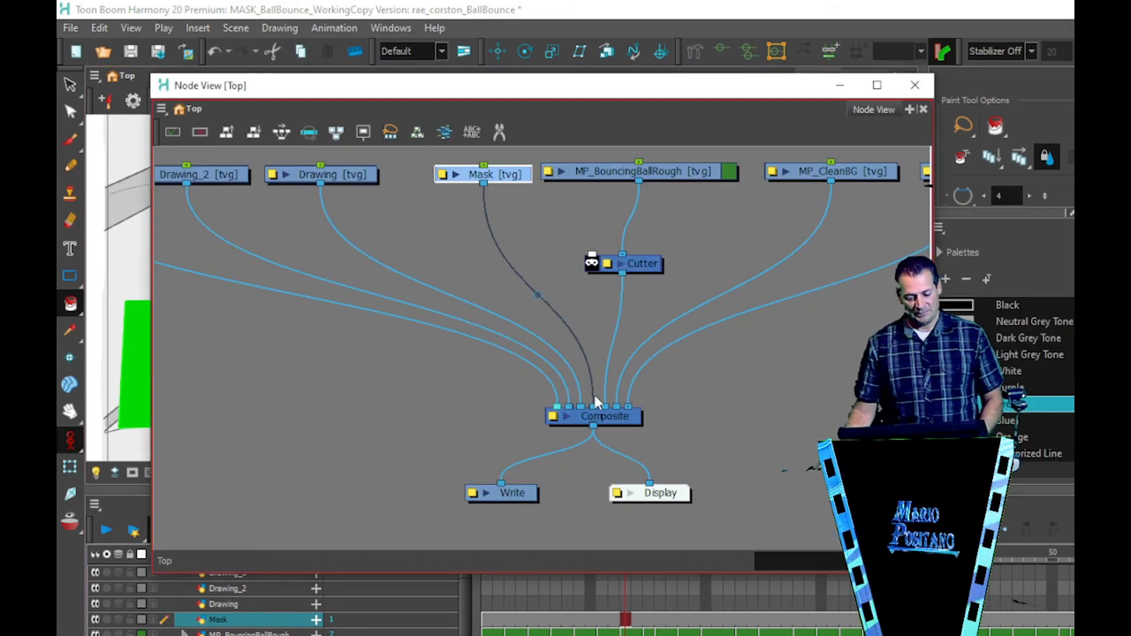
left_click_drag(595, 407, 592, 255)
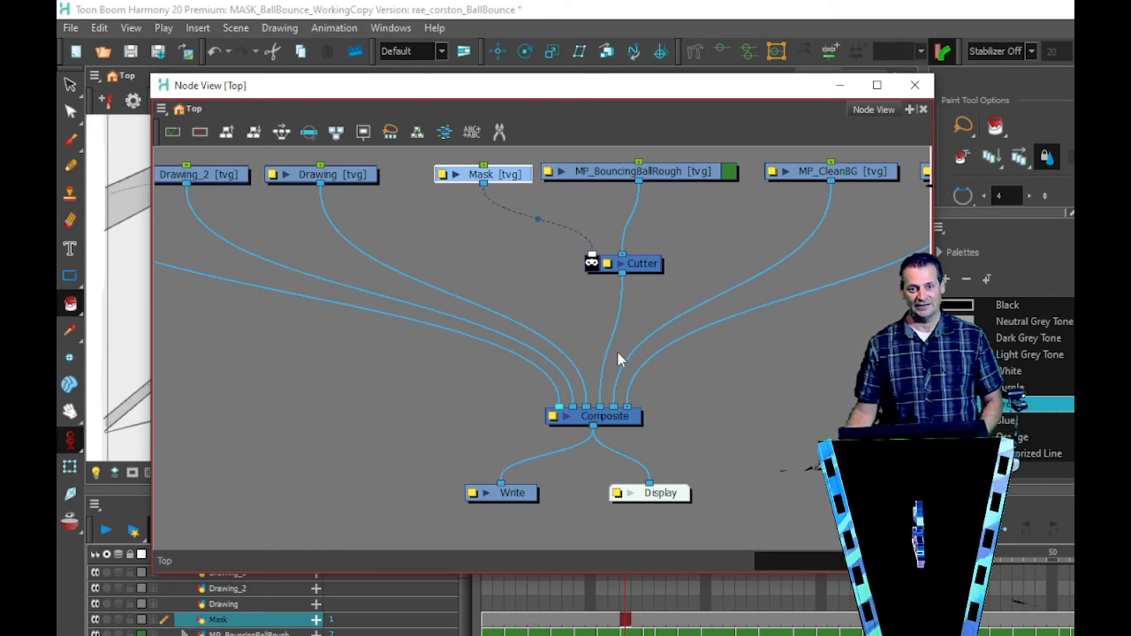
key("alt+Tab")
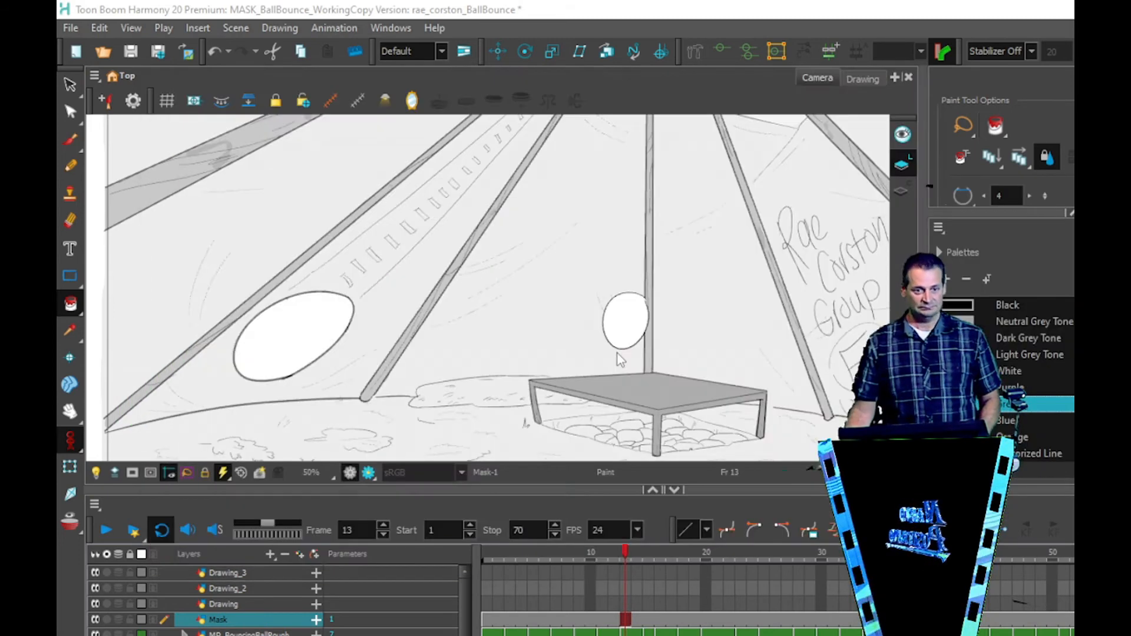
left_click(116, 533)
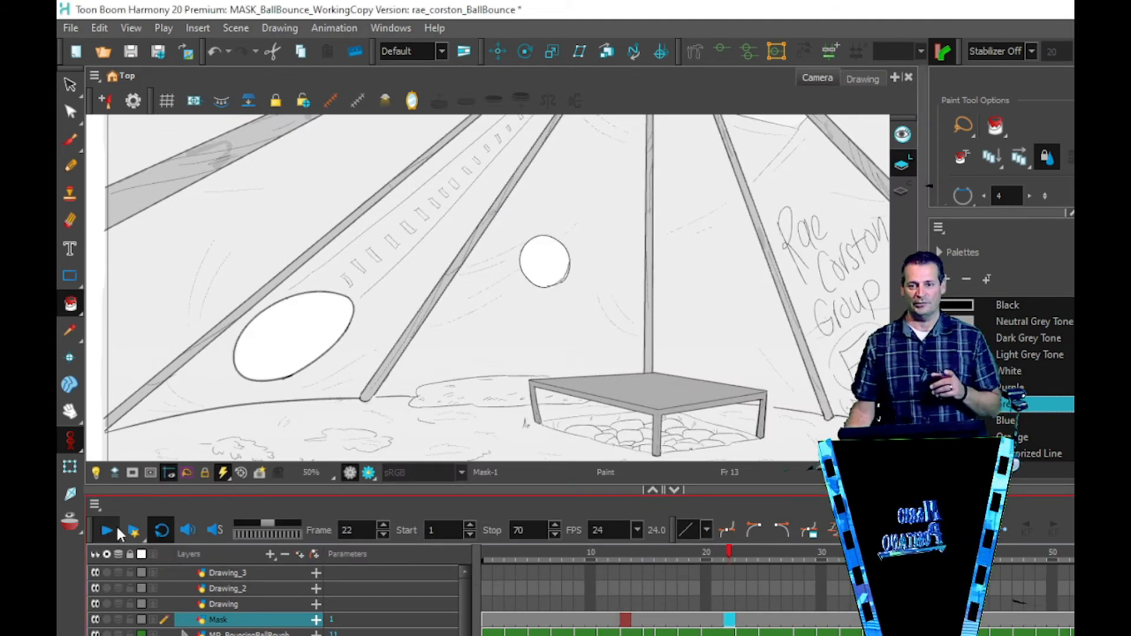